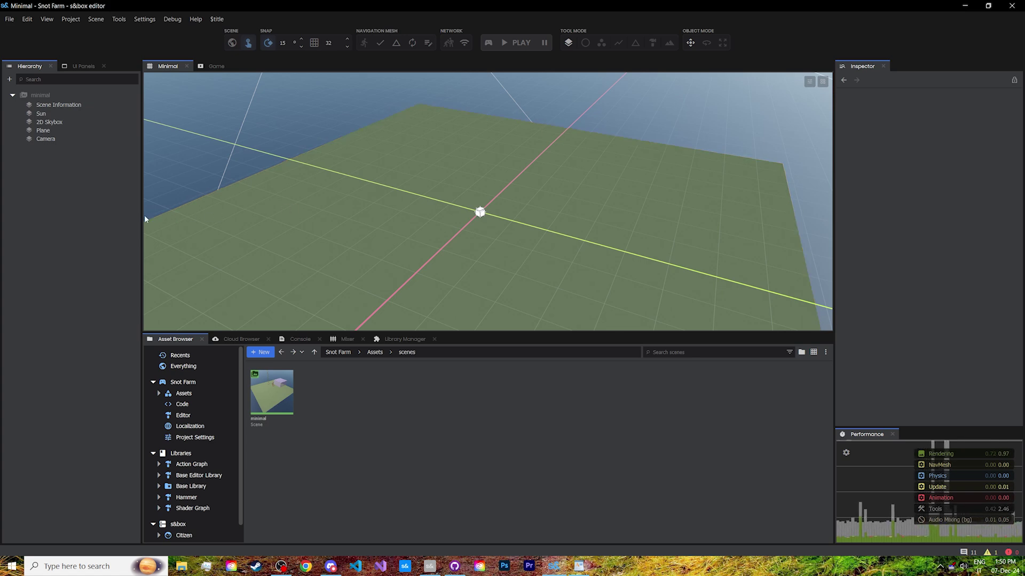
# Step: Add a Player Controller object to the scene and name it "Player"
pyautogui.rightClick(90, 213)
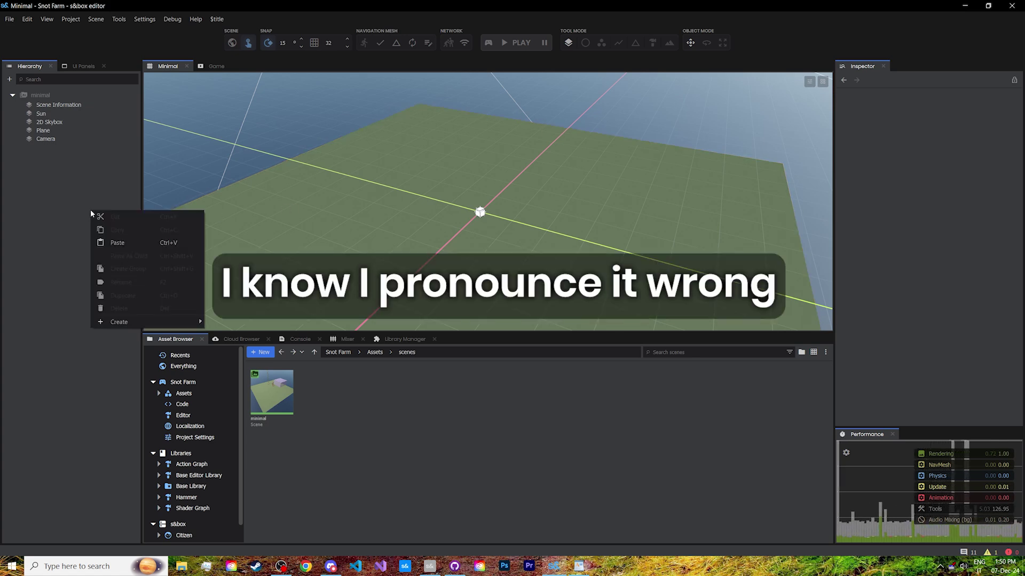
pyautogui.moveTo(183, 319)
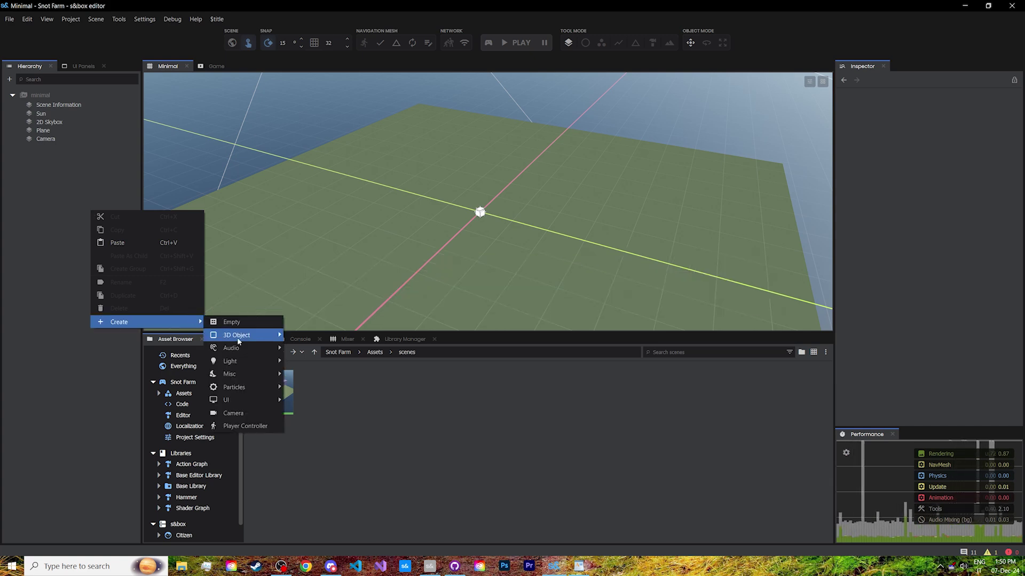
pyautogui.click(261, 424)
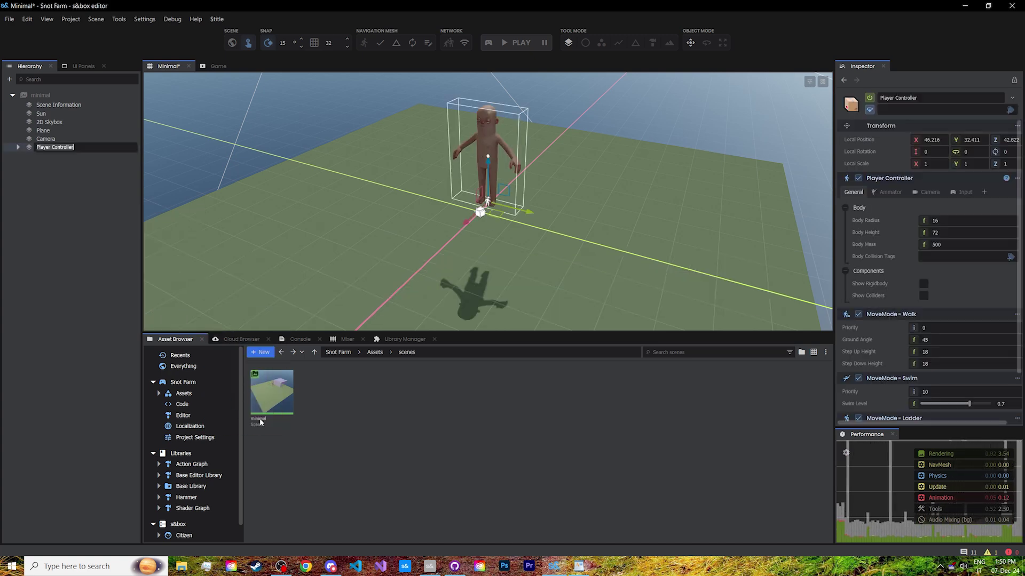
pyautogui.write('Player')
pyautogui.press('Return')
# Step: Move the Player down toward the plane, to about Y 2.9 and Z 9.4
pyautogui.press('a')
pyautogui.moveTo(539, 242); pyautogui.dragTo(671, 222, button='right')
pyautogui.moveTo(545, 208); pyautogui.dragTo(510, 240)
# Step: Play the scene and test the character by walking around the plane and jumping
pyautogui.click(520, 45)
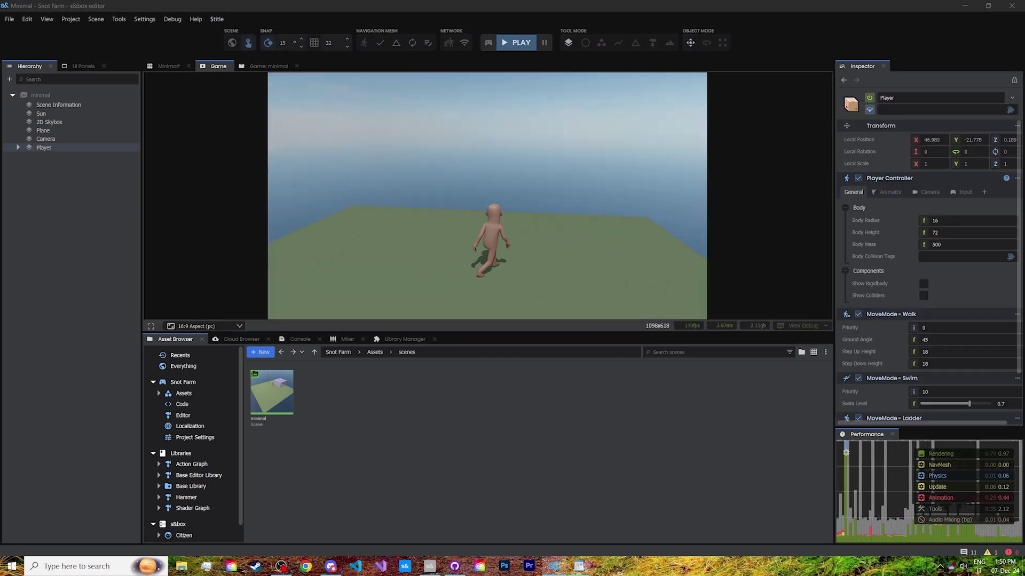
pyautogui.press('s')
pyautogui.press('space')
pyautogui.press('s')
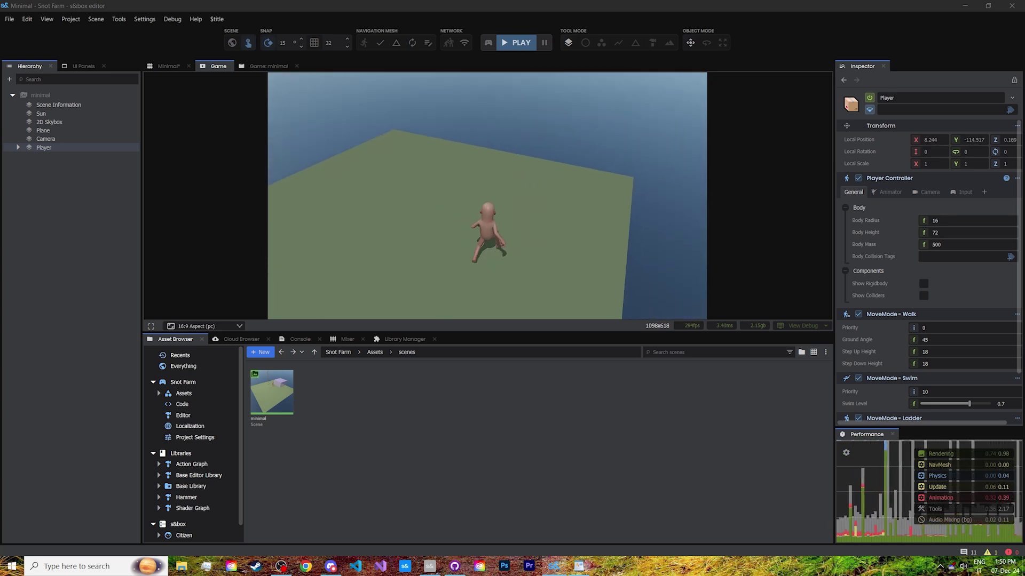
pyautogui.press('s')
pyautogui.press('a')
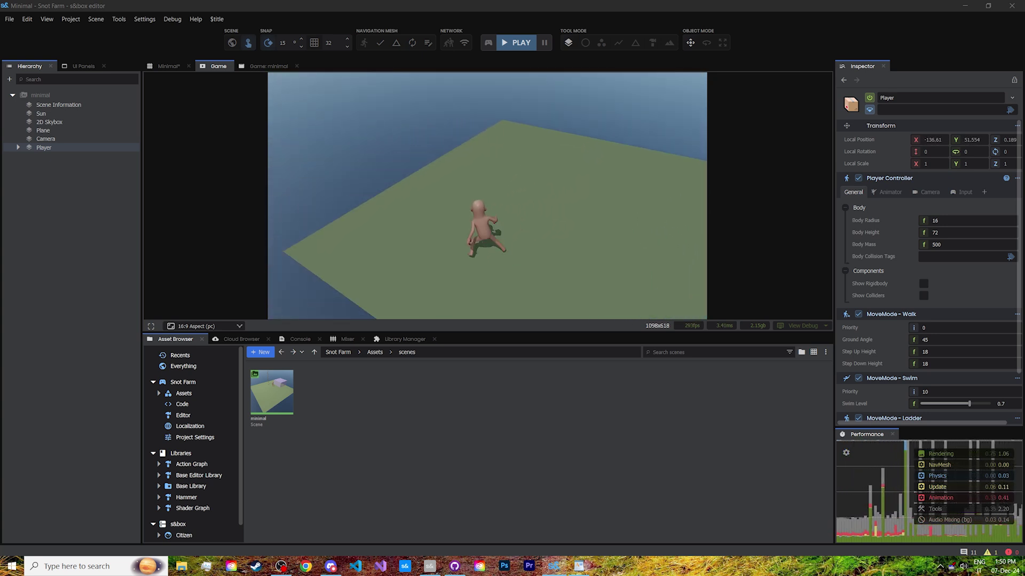
pyautogui.press('w')
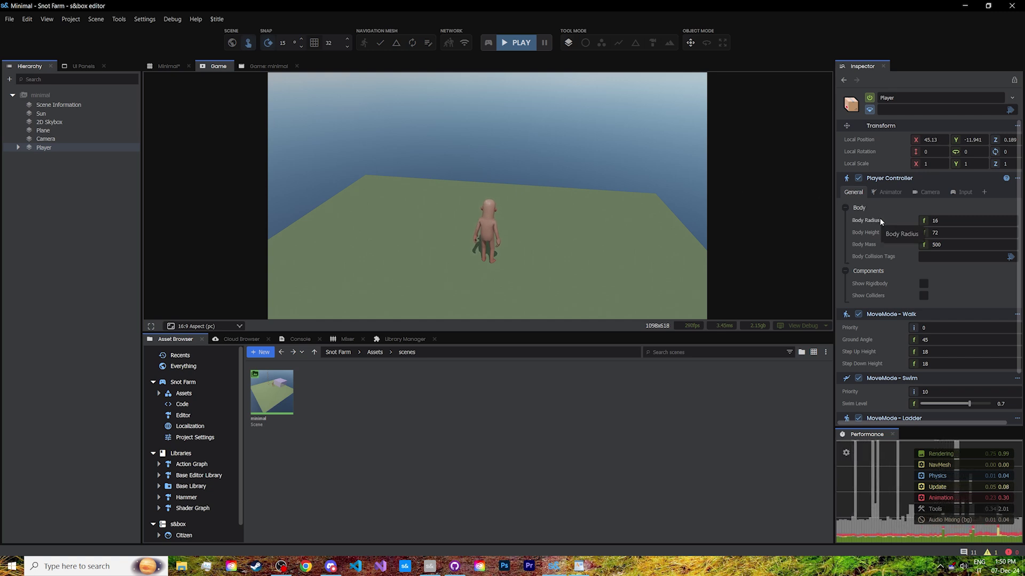
# Step: Review the Player Controller's general, move mode and Animator settings
pyautogui.scroll(-2, 883, 205)
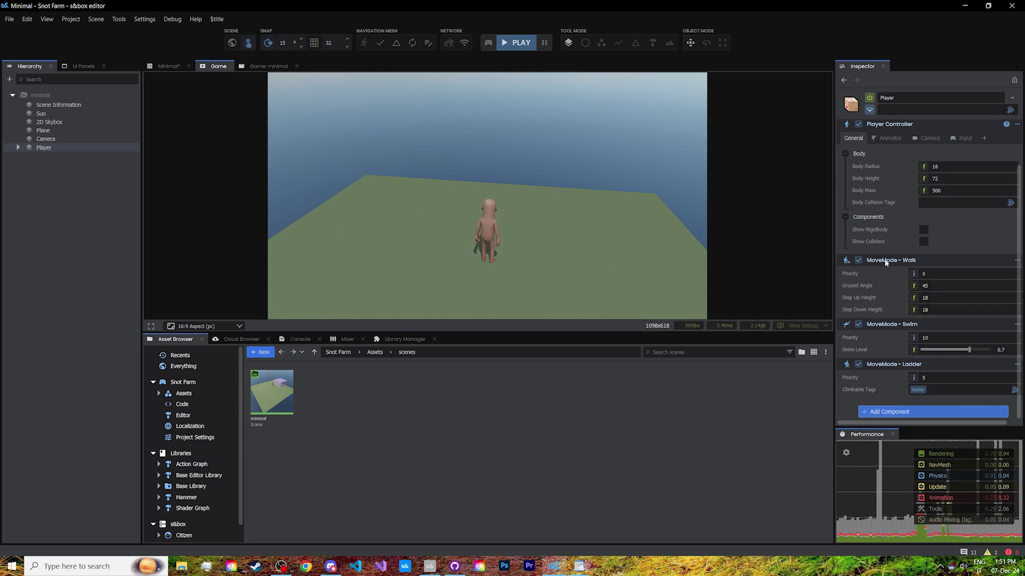
pyautogui.scroll(2, 885, 261)
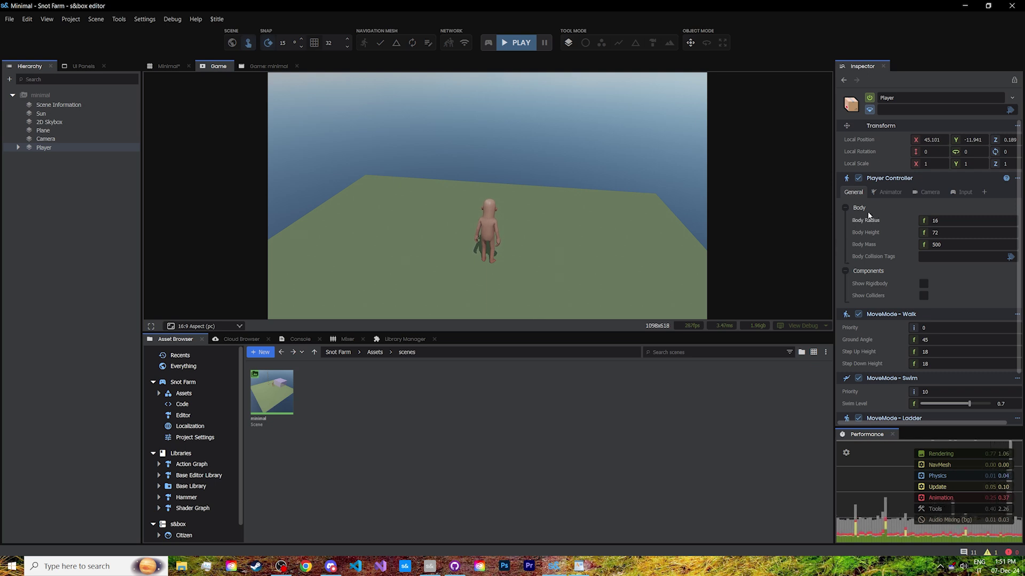
pyautogui.click(887, 193)
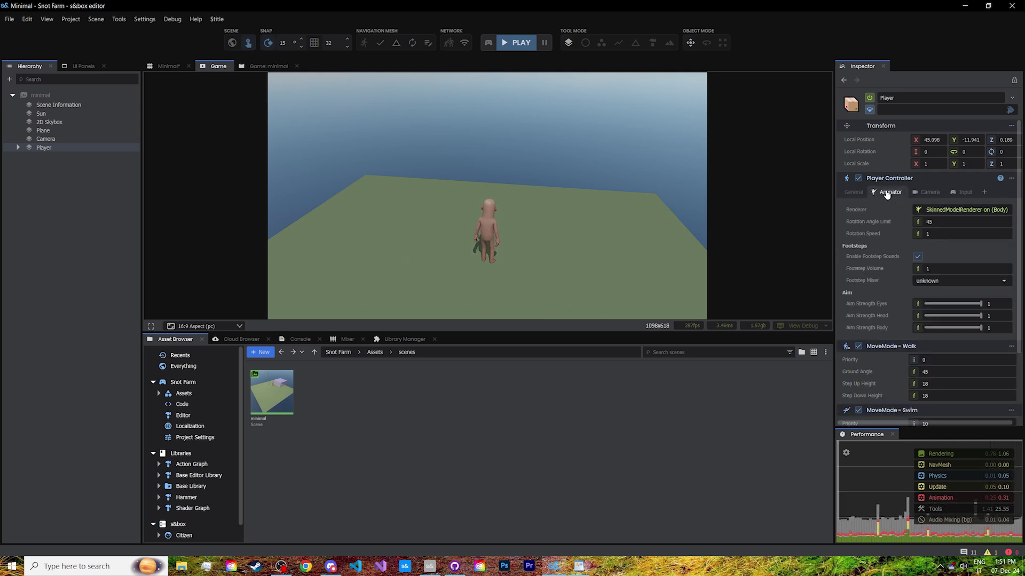
# Step: Switch the Player Controller camera's Third Person option off and back on
pyautogui.click(927, 192)
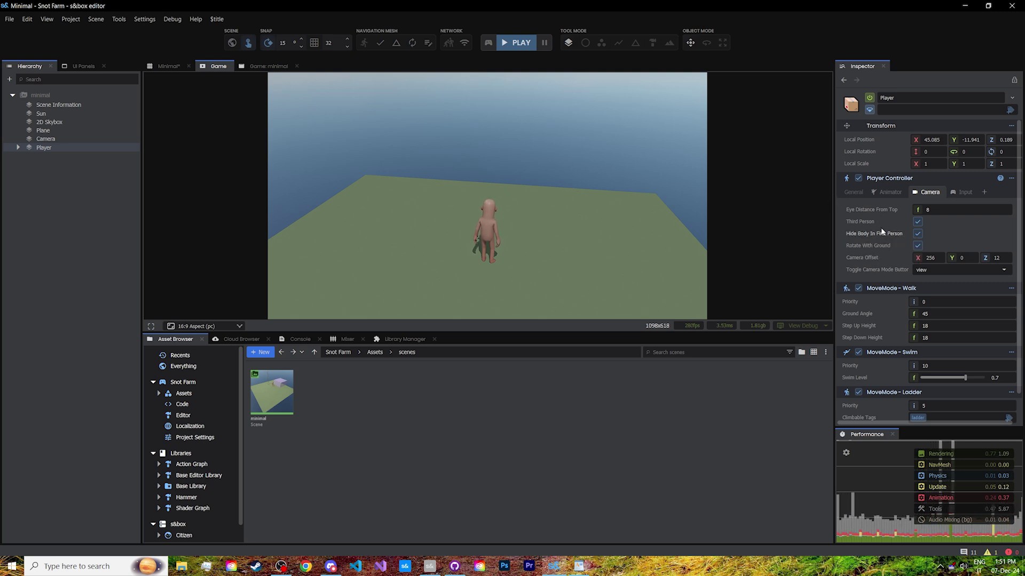
pyautogui.click(917, 222)
pyautogui.click(917, 222)
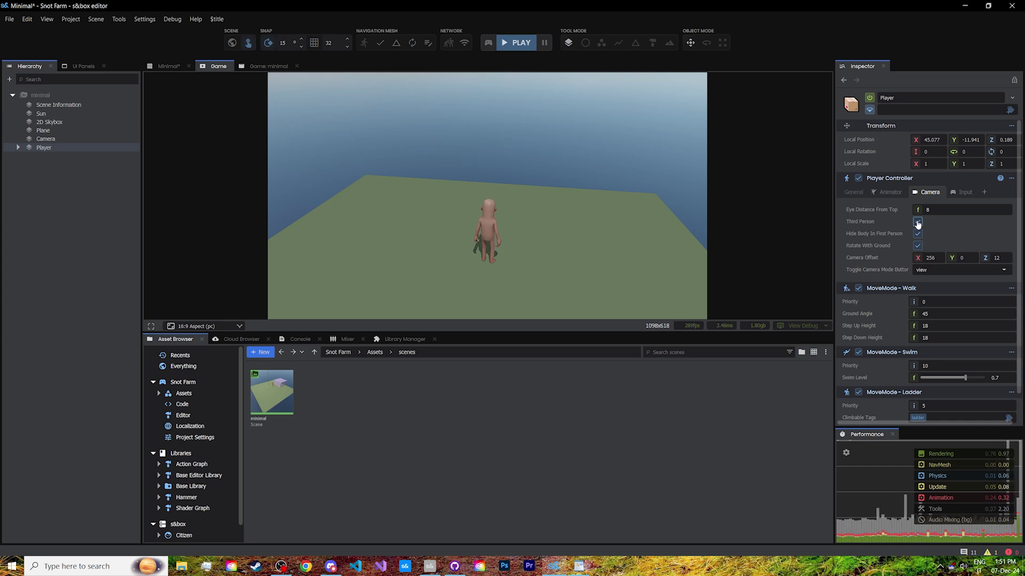
# Step: Remove the Camera feature from the Player Controller and undo the removal
pyautogui.rightClick(924, 193)
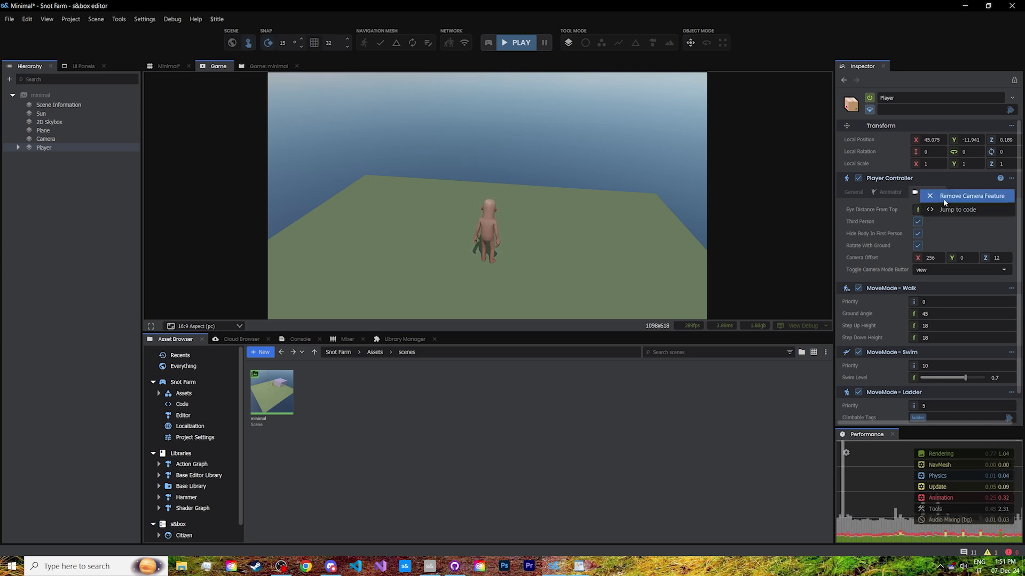
pyautogui.click(947, 201)
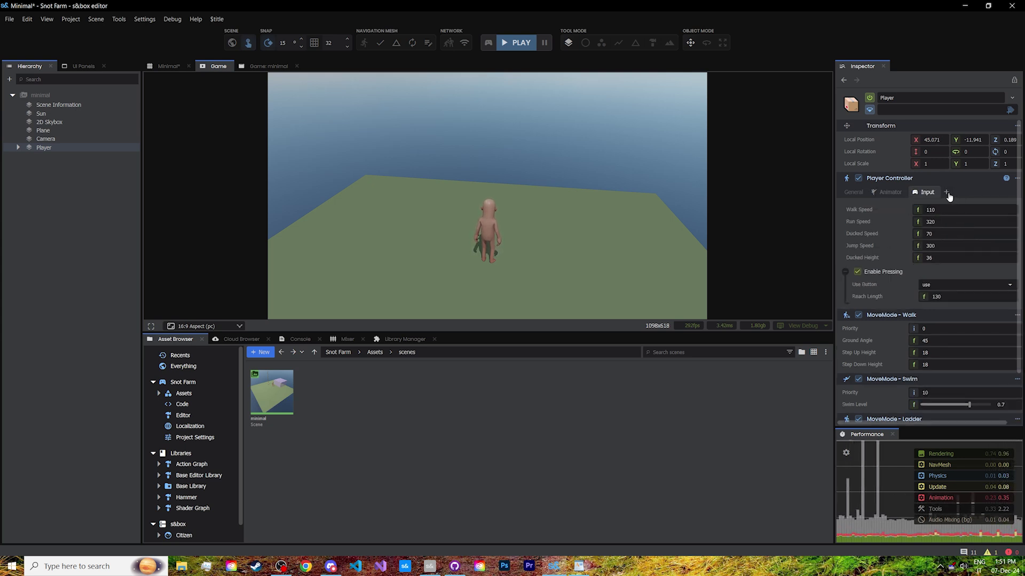
pyautogui.hotkey('ctrl', 'z')
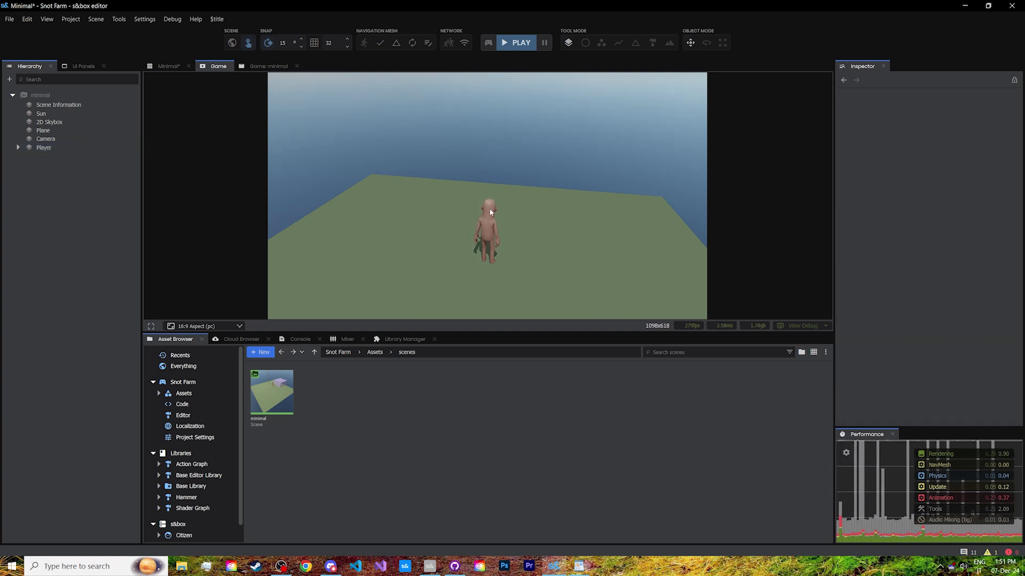
# Step: Stop the running game and save the minimal scene, without saving it under a new file name
pyautogui.hotkey('ctrl', 's')
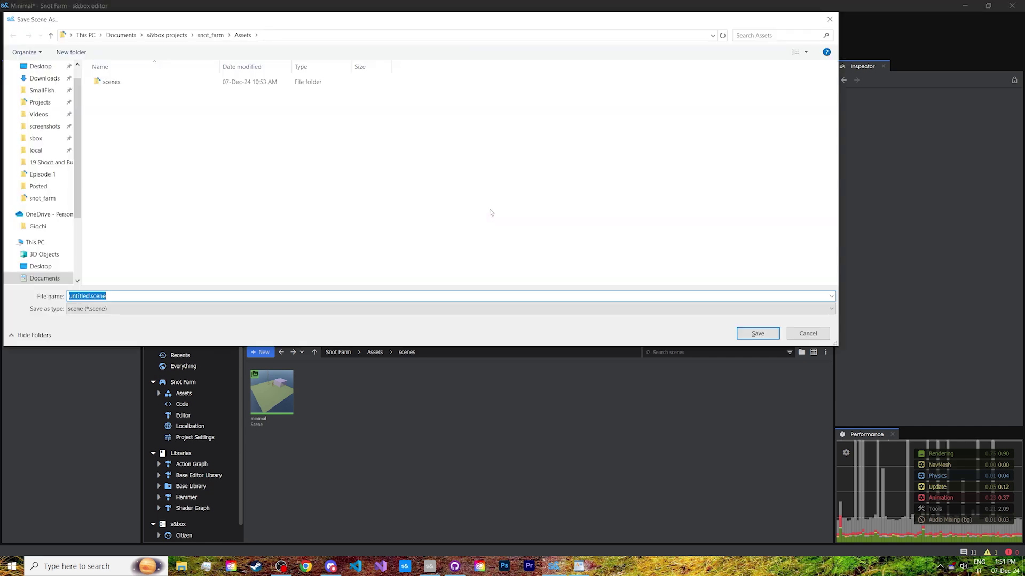
pyautogui.click(808, 333)
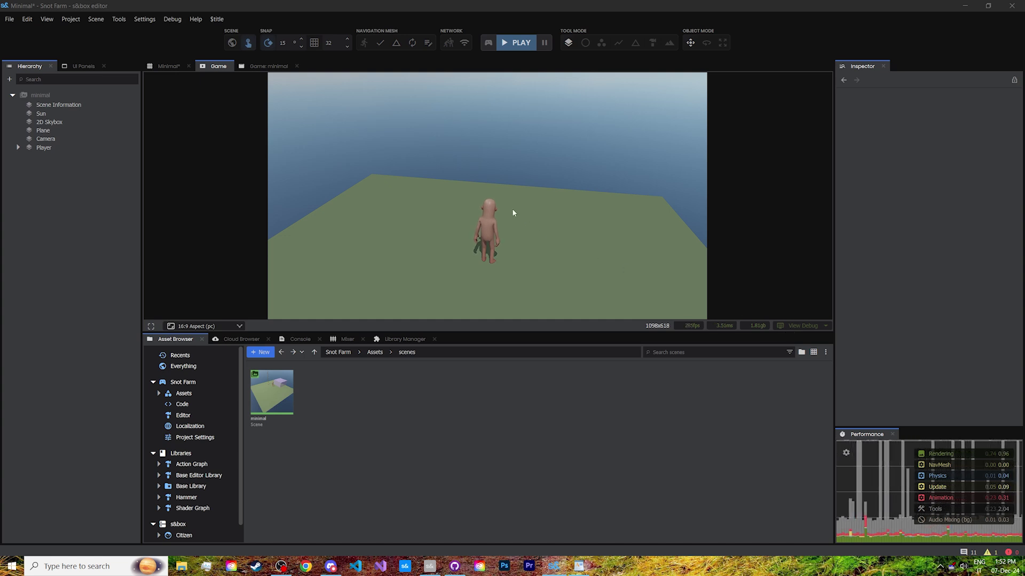
pyautogui.click(515, 44)
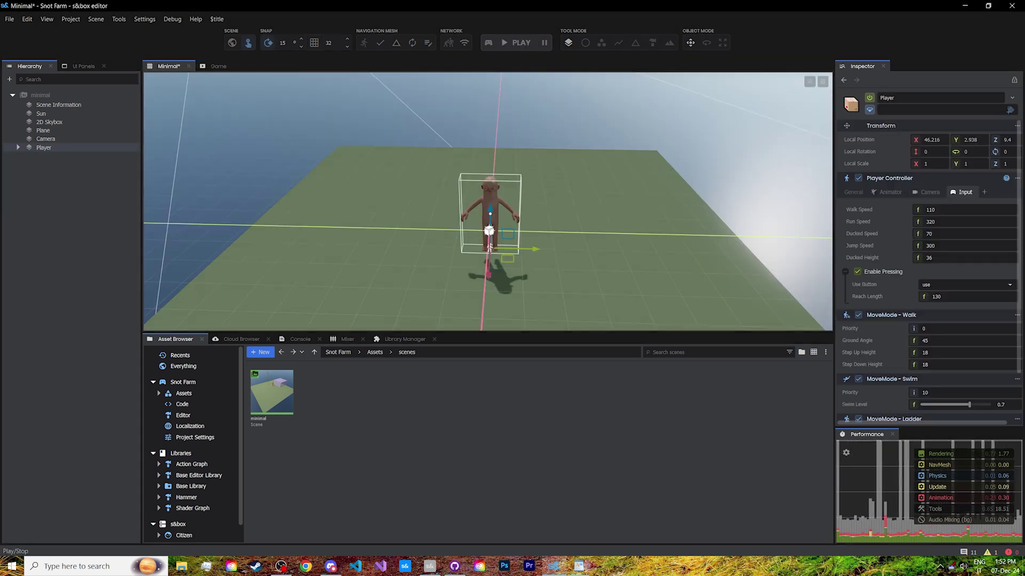
pyautogui.hotkey('ctrl', 's')
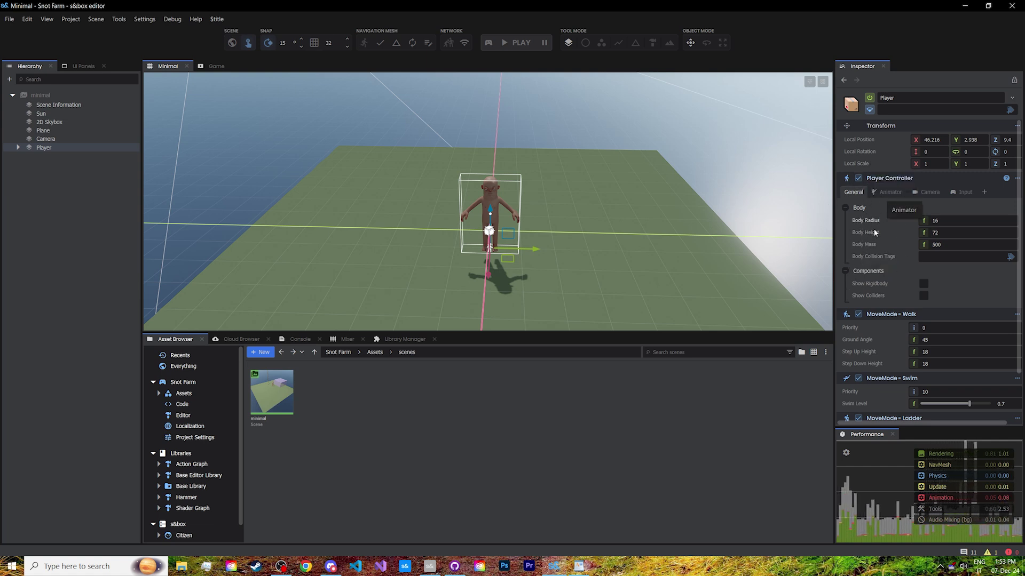
# Step: Enable Show Rigidbody and Show Colliders in the Player Controller's general settings
pyautogui.scroll(-2, 879, 320)
pyautogui.scroll(2, 876, 365)
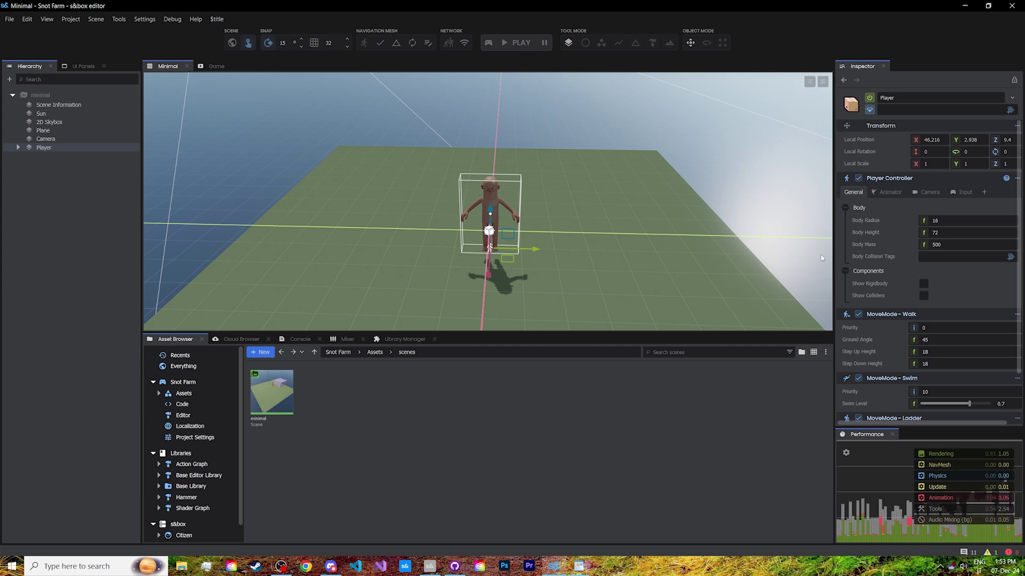
pyautogui.click(923, 284)
pyautogui.click(923, 296)
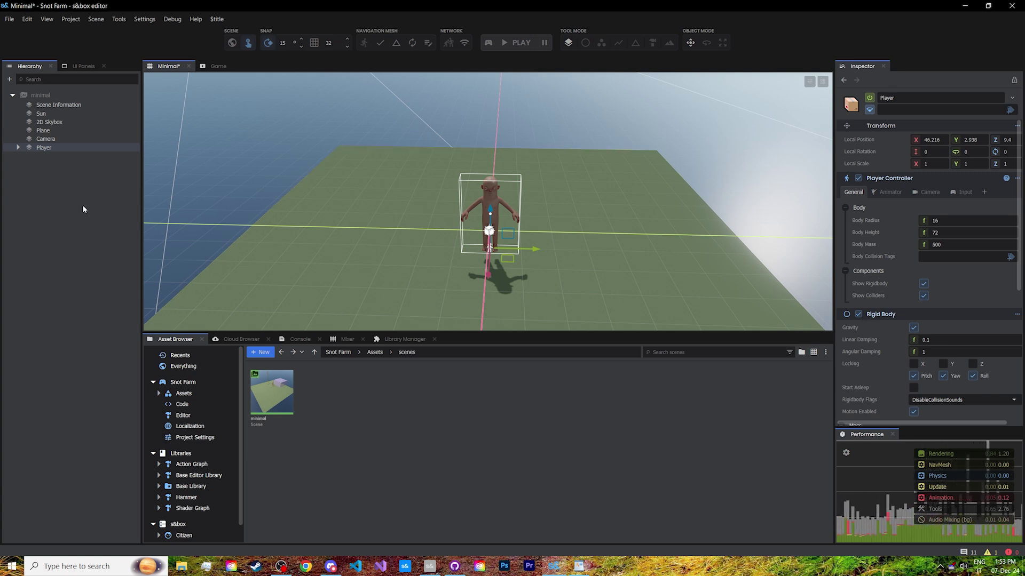
# Step: Expand the Player in the hierarchy and place its Body child after Colliders
pyautogui.click(18, 147)
pyautogui.click(57, 157)
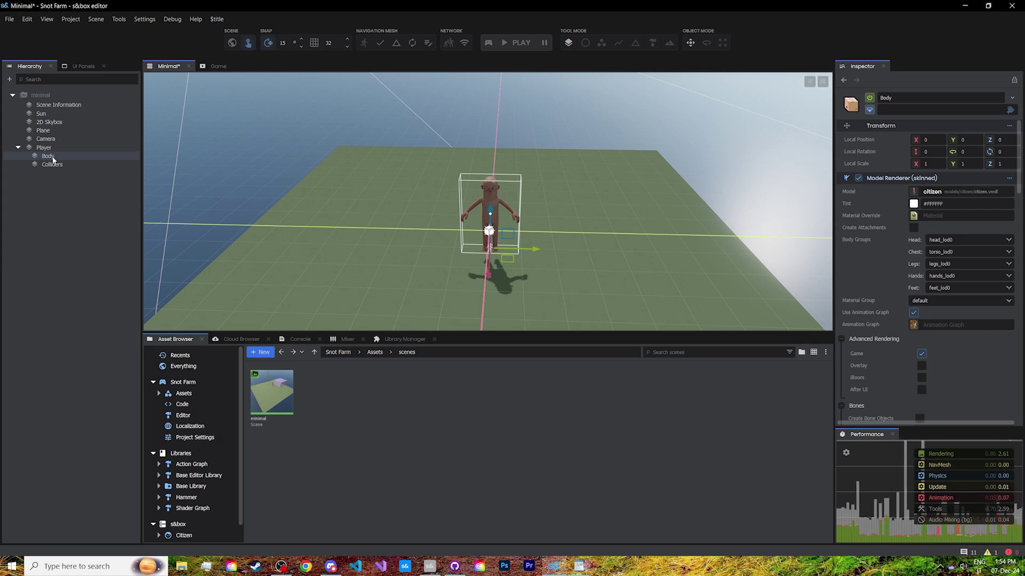
pyautogui.moveTo(59, 143); pyautogui.dragTo(60, 158)
pyautogui.click(20, 140)
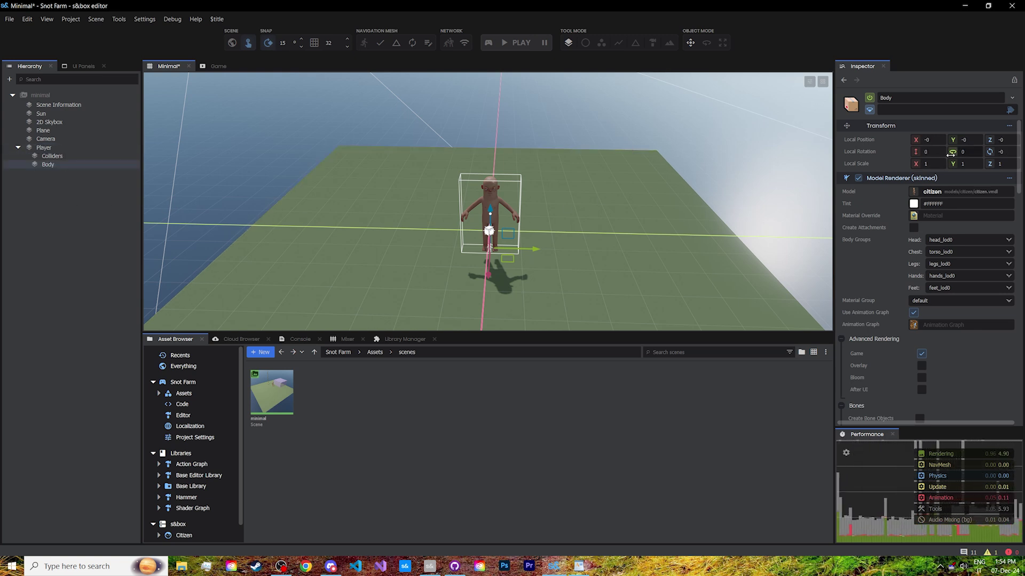
# Step: Try changing the Body's local Z position and undo the change
pyautogui.moveTo(991, 136); pyautogui.dragTo(1024, 137)
pyautogui.hotkey('ctrl', 'z')
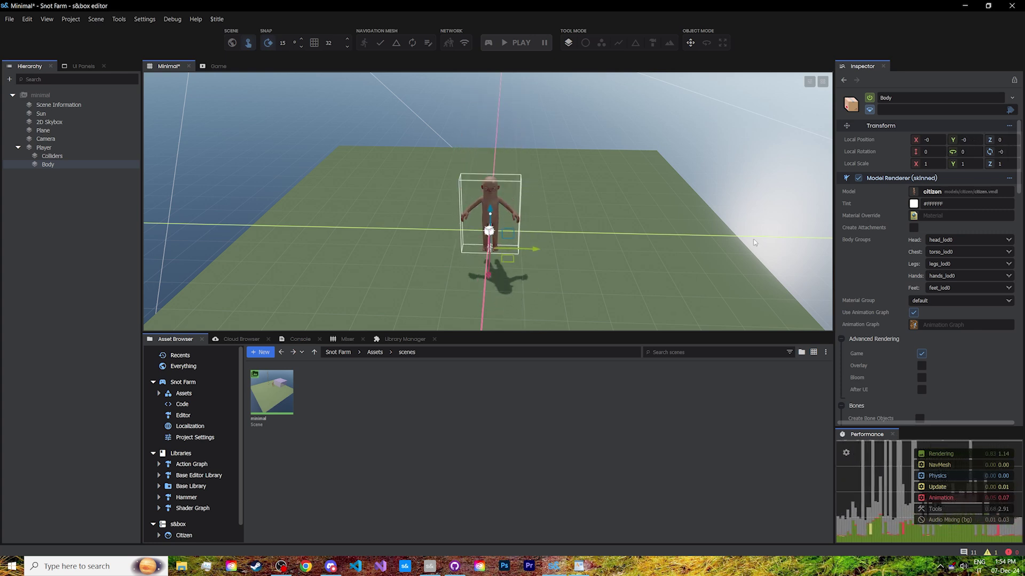
# Step: Play the scene with the Game view docked beside the scene view, and jump repeatedly to examine the Body's transform
pyautogui.click(525, 42)
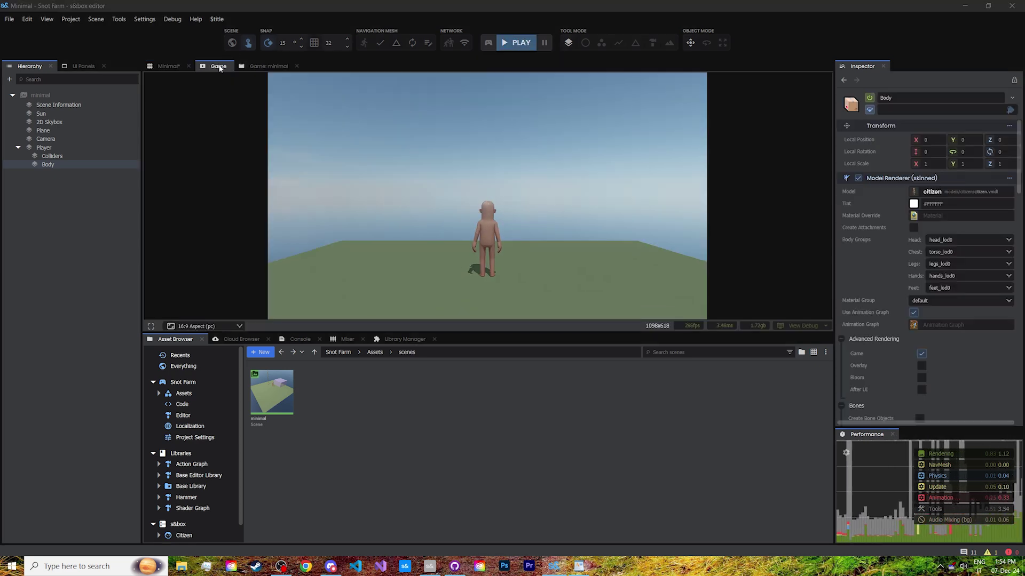
pyautogui.moveTo(218, 68); pyautogui.dragTo(499, 205)
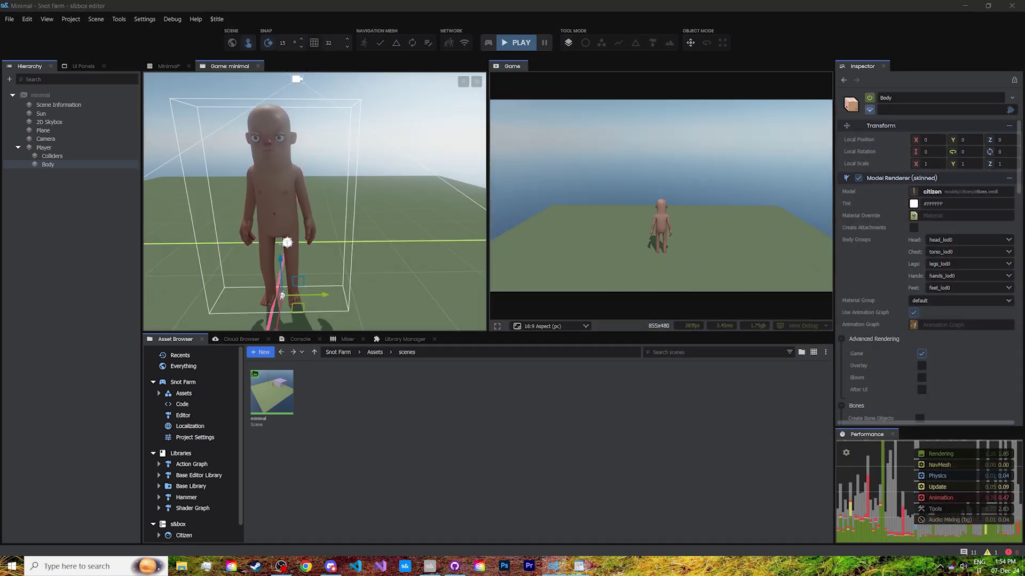
pyautogui.press('space')
pyautogui.press('space')
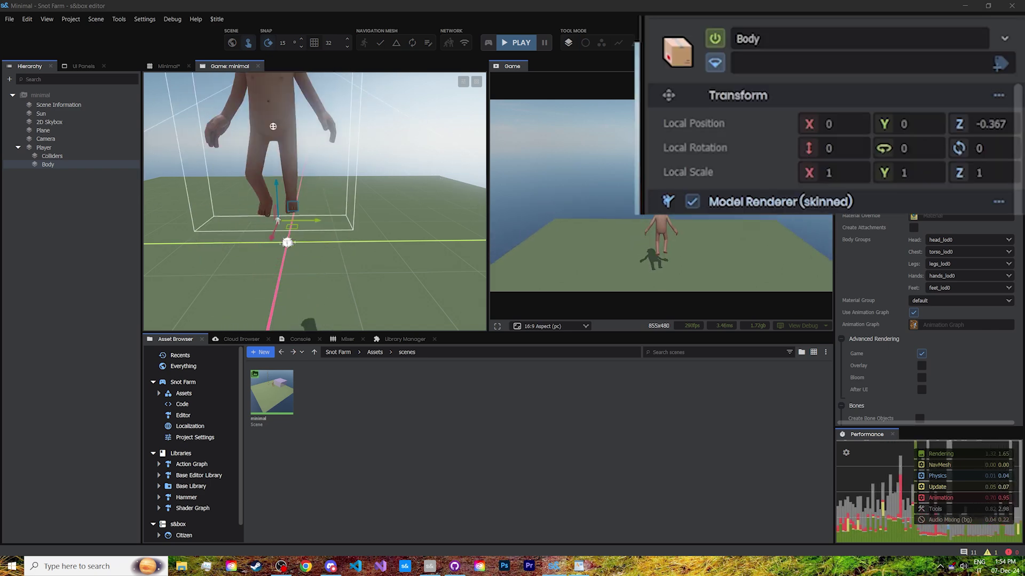
pyautogui.press('space')
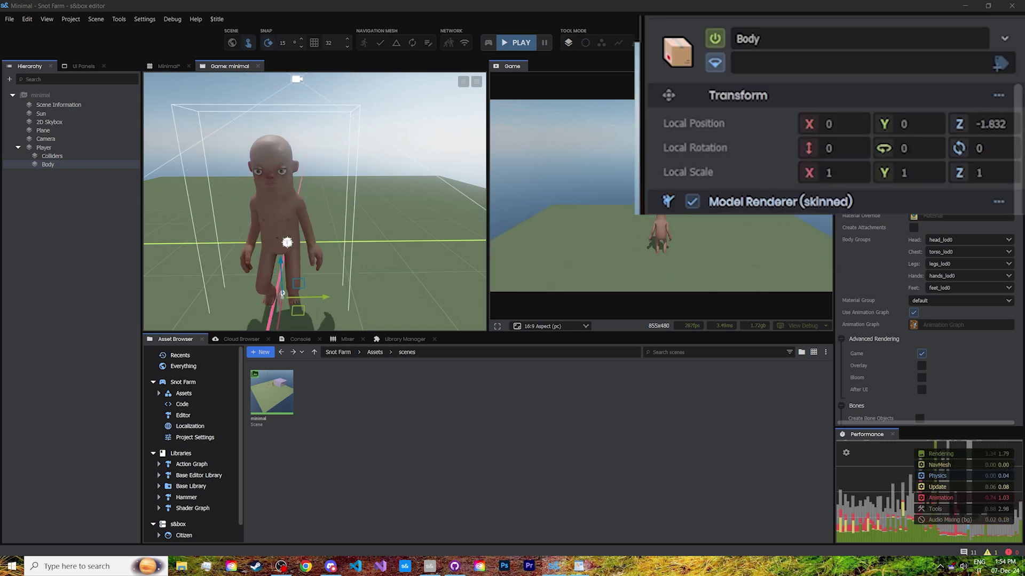
pyautogui.press('space')
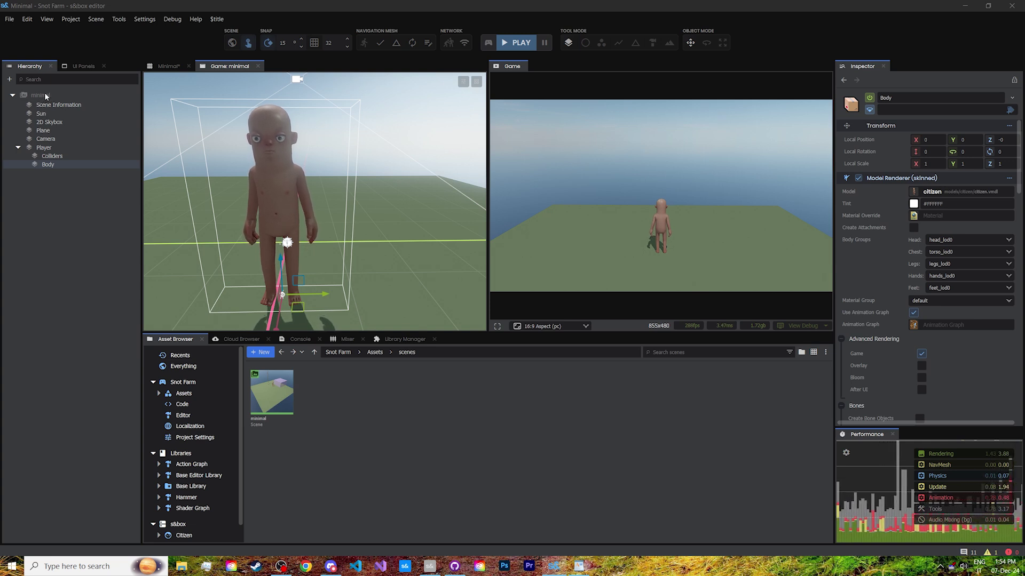
# Step: Lower the running scene's Time Scale, examine the Player's Colliders during a jump, and stop the game
pyautogui.click(46, 96)
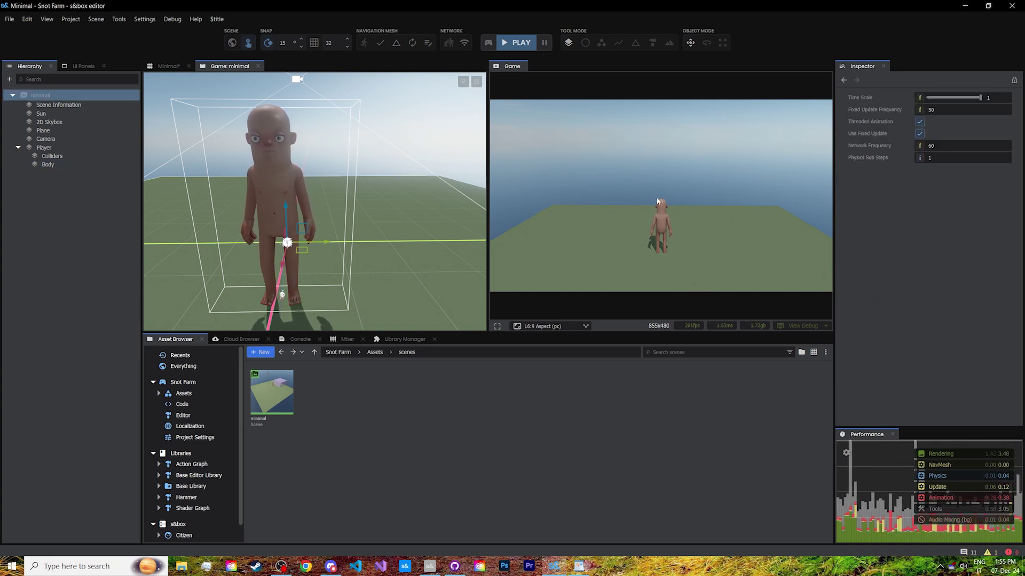
pyautogui.moveTo(922, 99); pyautogui.dragTo(933, 96)
pyautogui.click(52, 156)
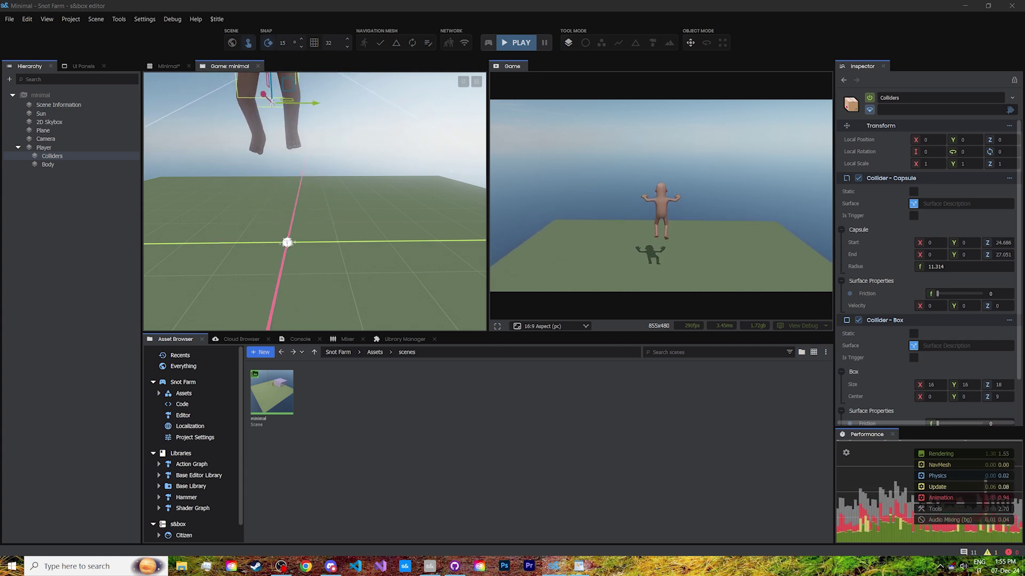
pyautogui.click(516, 44)
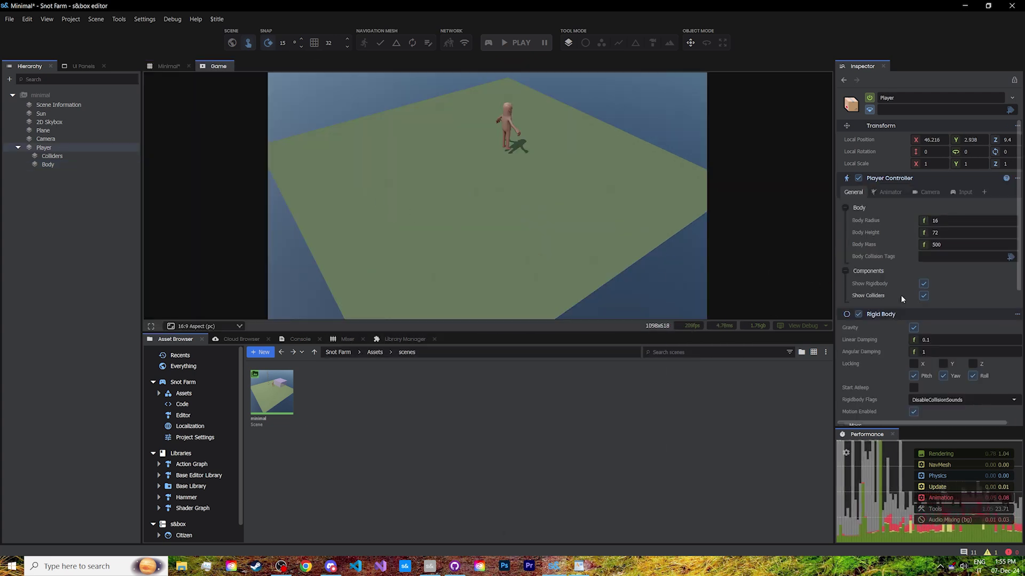
# Step: Disable Show Rigidbody and Show Colliders on the Player Controller
pyautogui.click(923, 283)
pyautogui.click(922, 296)
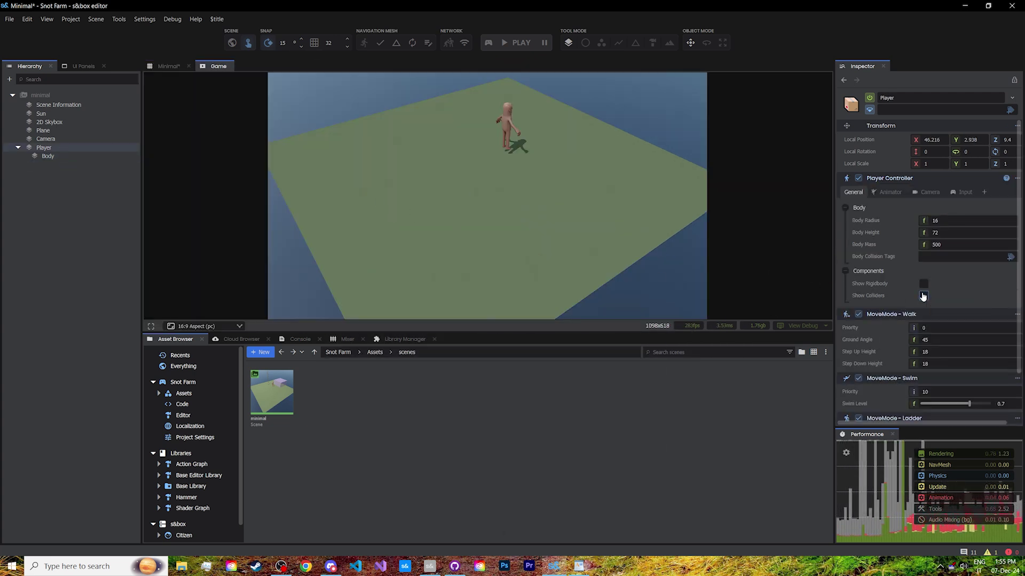
pyautogui.scroll(-2, 902, 322)
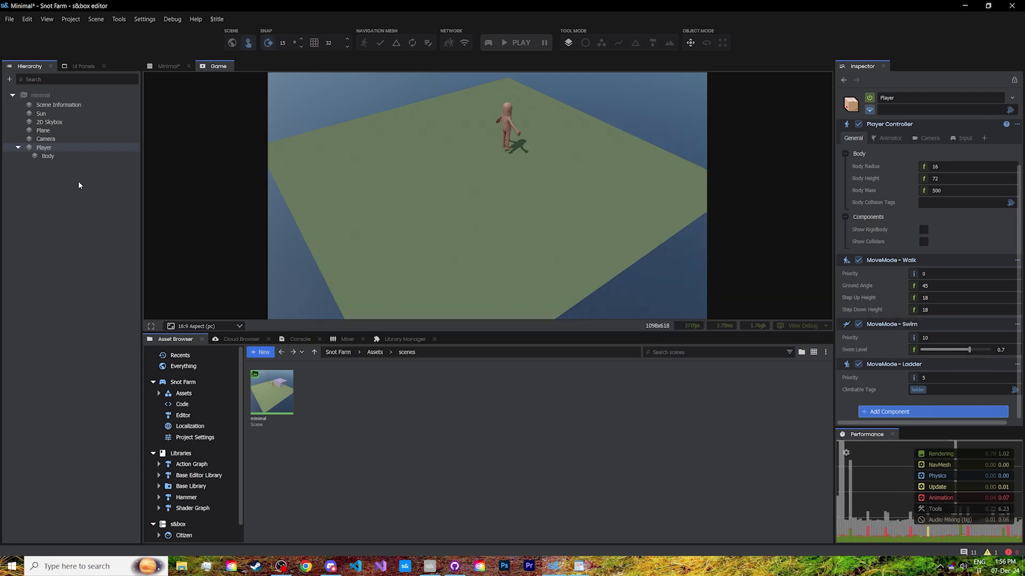
# Step: Add a 3D box object at the scene's root level and name it "Water"
pyautogui.click(76, 180)
pyautogui.rightClick(75, 179)
pyautogui.moveTo(160, 292)
pyautogui.moveTo(227, 305)
pyautogui.click(277, 300)
pyautogui.write('Water')
pyautogui.press('Return')
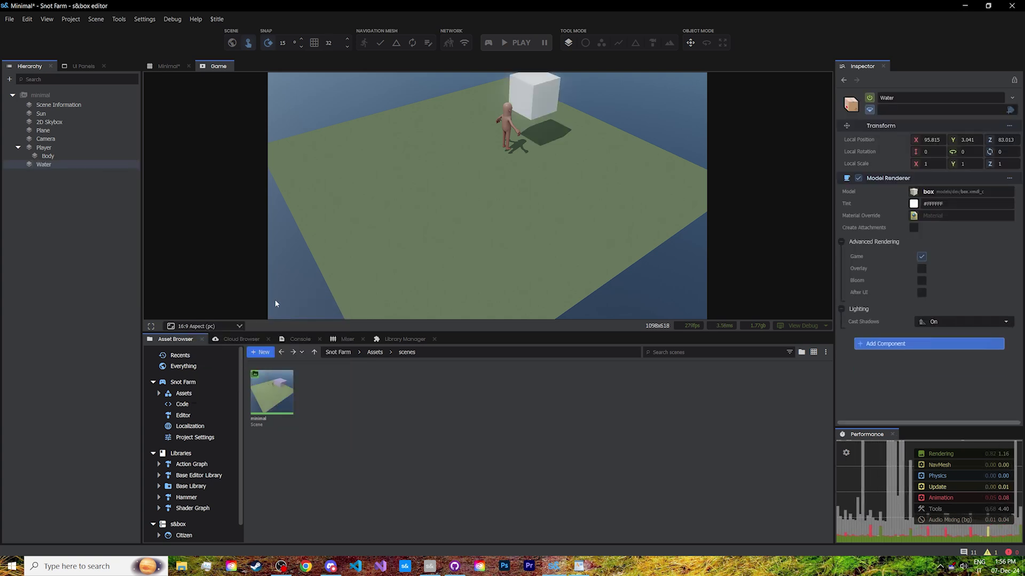
# Step: Tint the Water box a semi-transparent purple, #A784FF82, with alpha about 0.51
pyautogui.click(913, 204)
pyautogui.click(985, 331)
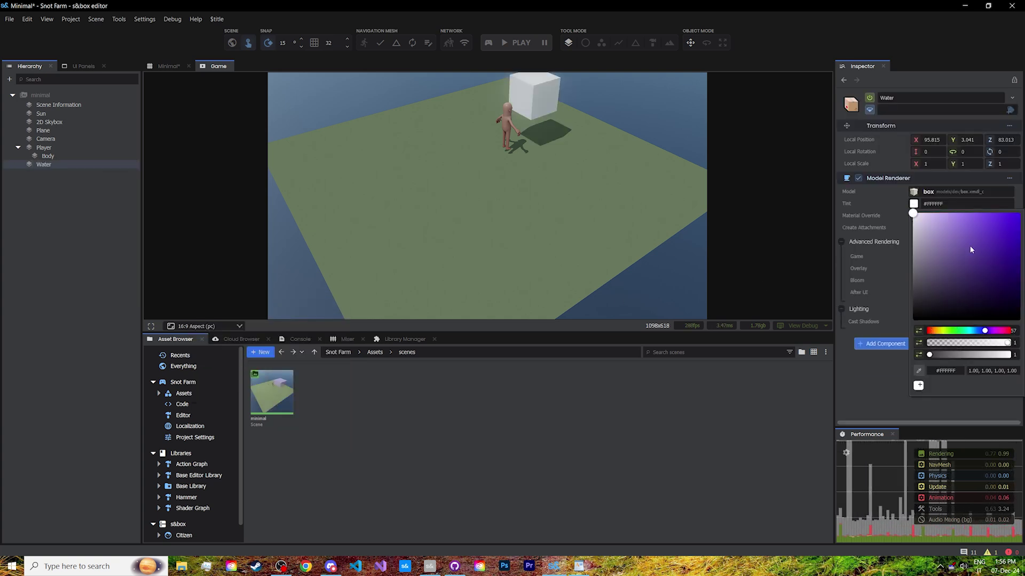
pyautogui.moveTo(969, 242); pyautogui.dragTo(965, 192)
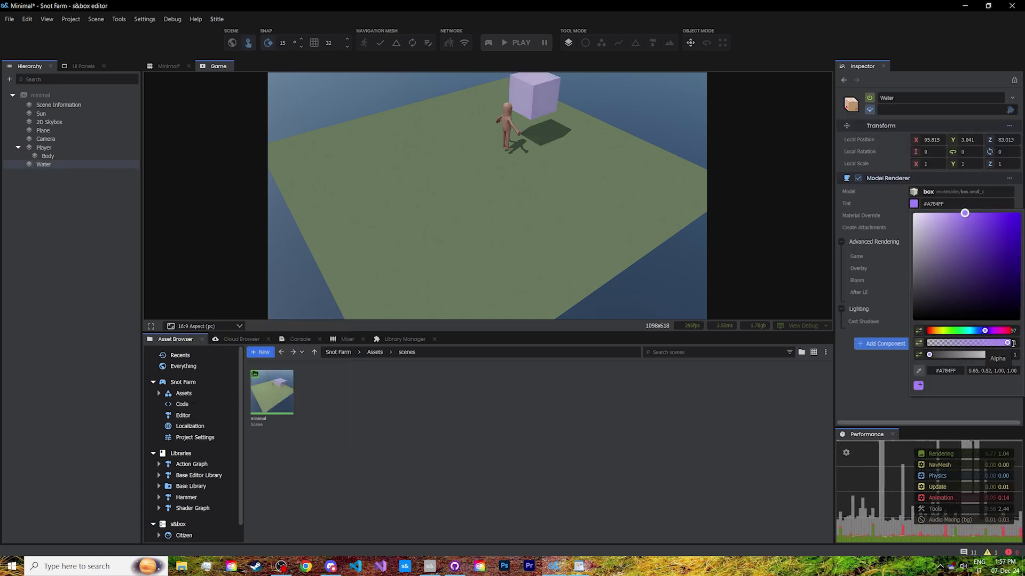
pyautogui.moveTo(1013, 343); pyautogui.dragTo(969, 344)
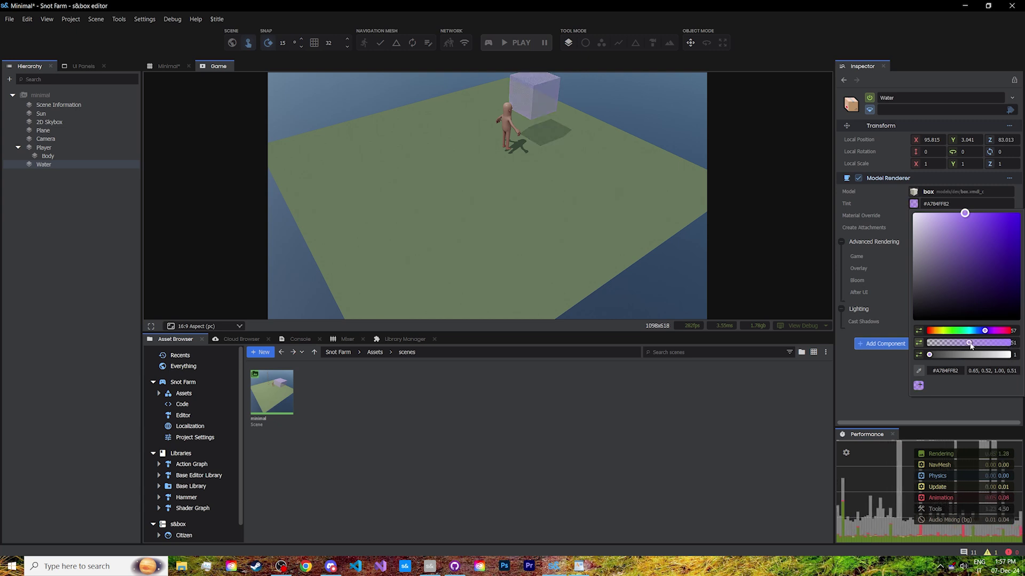
pyautogui.click(889, 369)
# Step: Add a Box Collider to the Water object and set its size to 50 on X, Y and Z
pyautogui.click(910, 348)
pyautogui.write('bod')
pyautogui.write('coll')
pyautogui.click(905, 383)
pyautogui.scroll(-1, 907, 365)
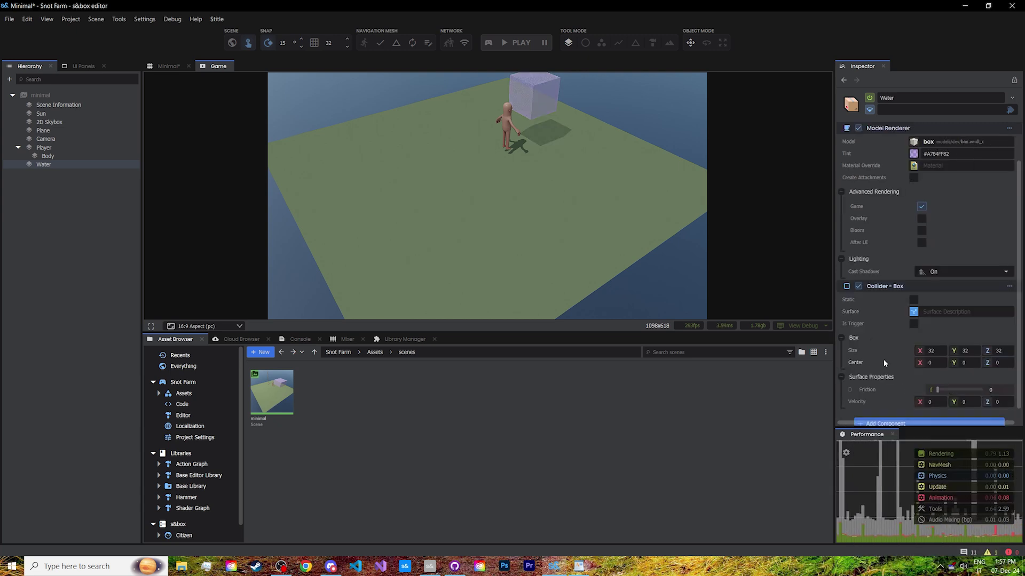
pyautogui.moveTo(941, 352); pyautogui.dragTo(890, 354)
pyautogui.write('50')
pyautogui.click(964, 351)
pyautogui.write('50')
pyautogui.press('Tab')
pyautogui.write('50')
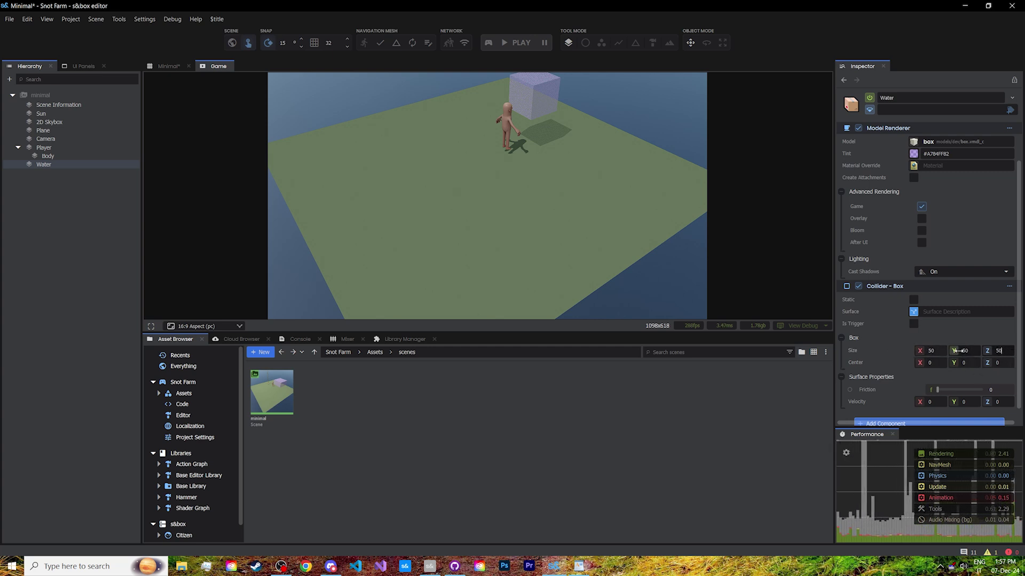
# Step: Show the minimal scene view, make Water's box collider a trigger, and give the object the "water" tag
pyautogui.hotkey('alt', 'Tab')
pyautogui.click(168, 66)
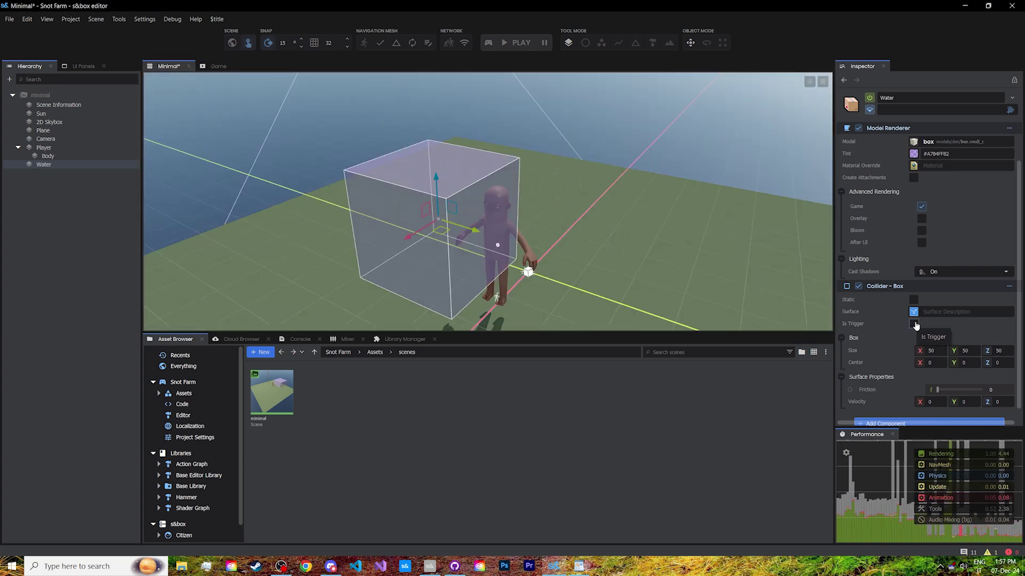
pyautogui.click(914, 324)
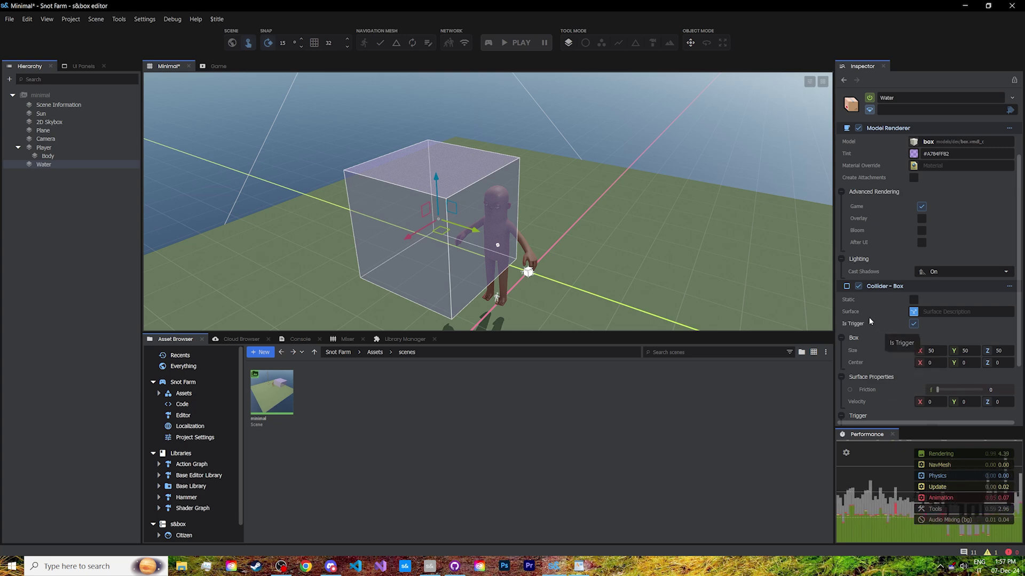
pyautogui.click(1009, 109)
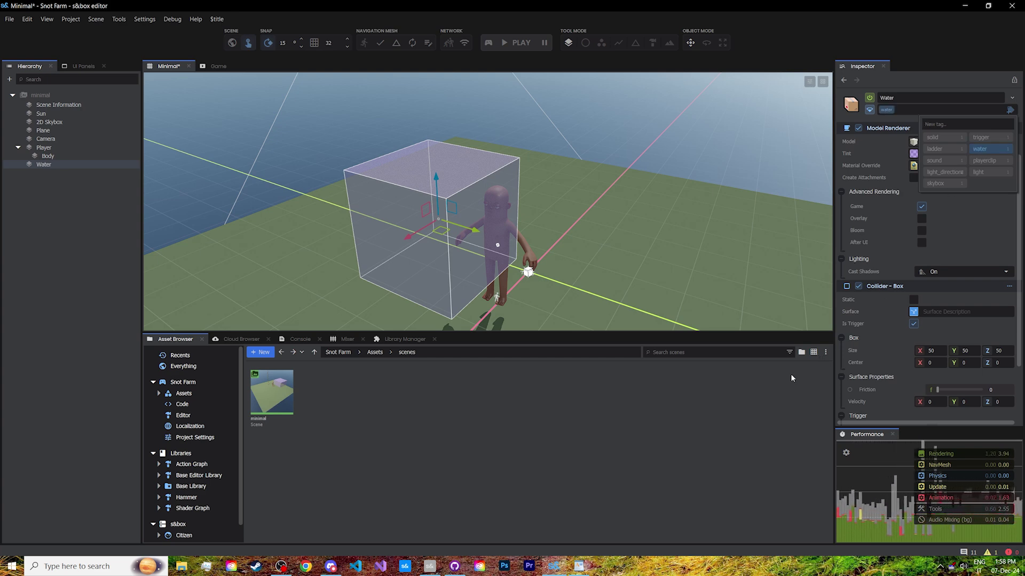
# Step: Scale the Water box to about 3.3 × 3.12 × 1.91 and move it away from the Player to about X 253, Z 36
pyautogui.moveTo(530, 223); pyautogui.dragTo(258, 254, button='right')
pyautogui.press('r')
pyautogui.moveTo(469, 186); pyautogui.dragTo(481, 47)
pyautogui.press('w')
pyautogui.moveTo(463, 159); pyautogui.dragTo(308, 201)
# Step: Play the scene, walk the player into the Water box to test swimming and jumping out, and stop the game
pyautogui.click(519, 44)
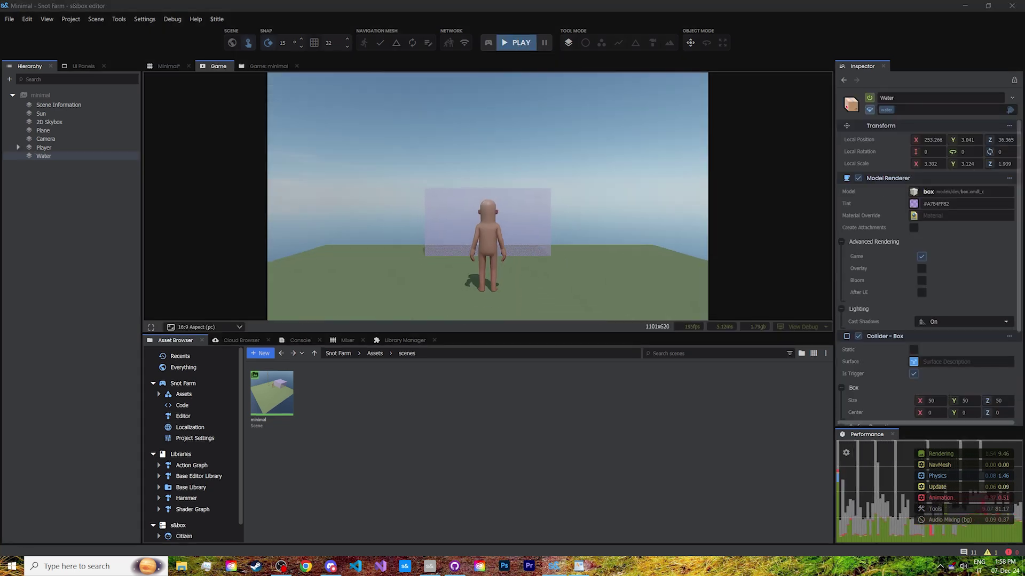
pyautogui.press('w')
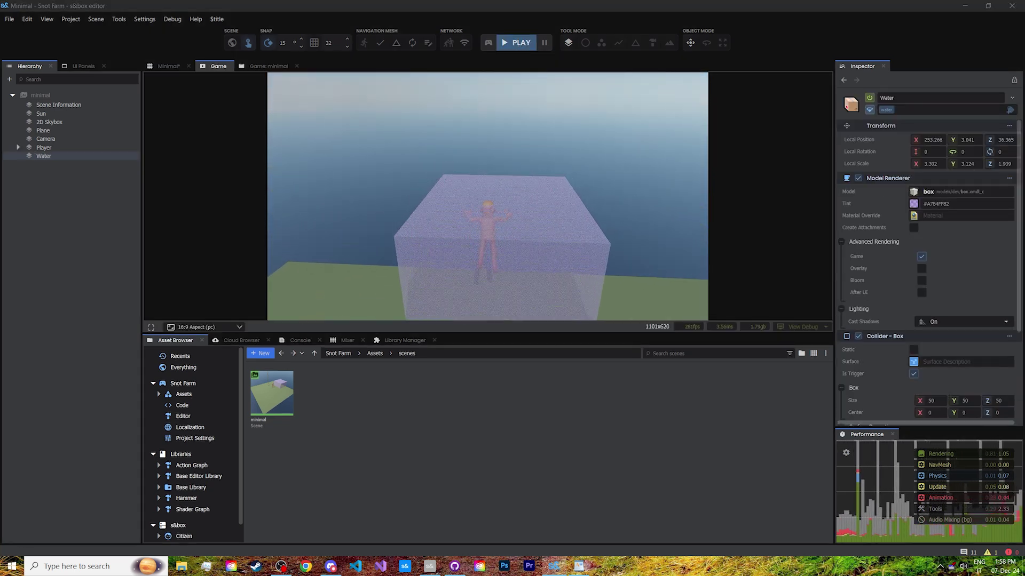
pyautogui.press('space')
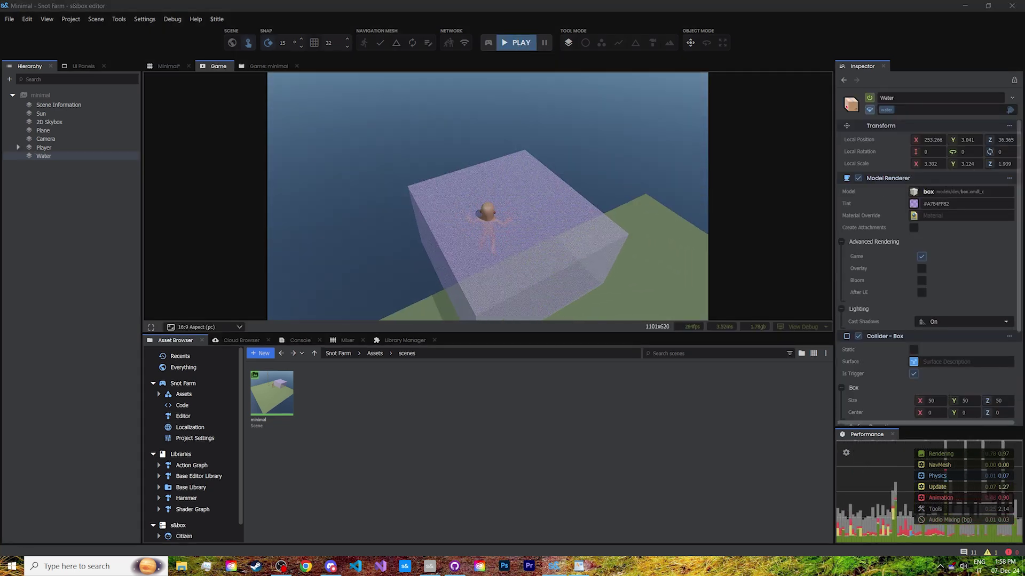
pyautogui.press('w')
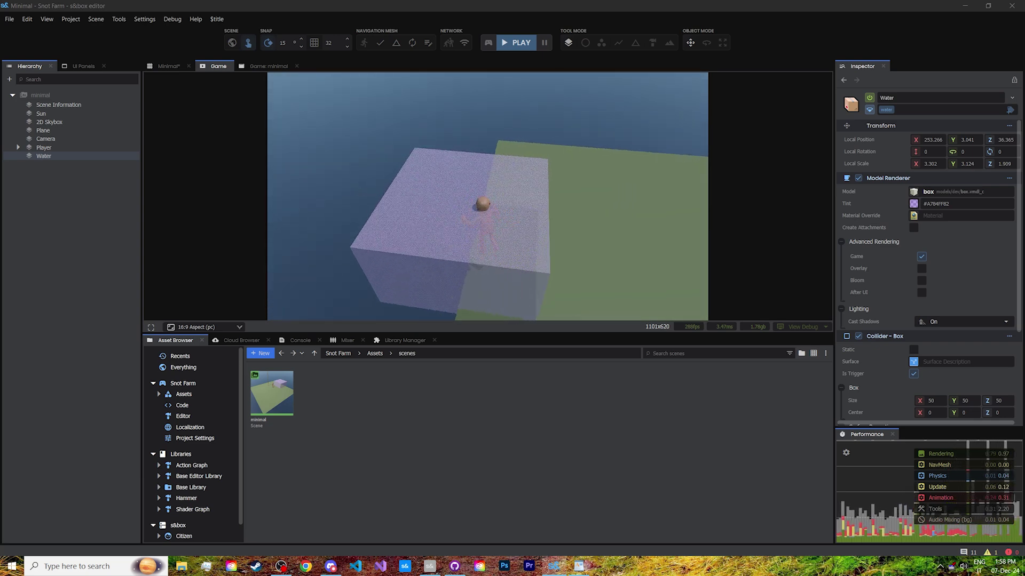
pyautogui.press('w')
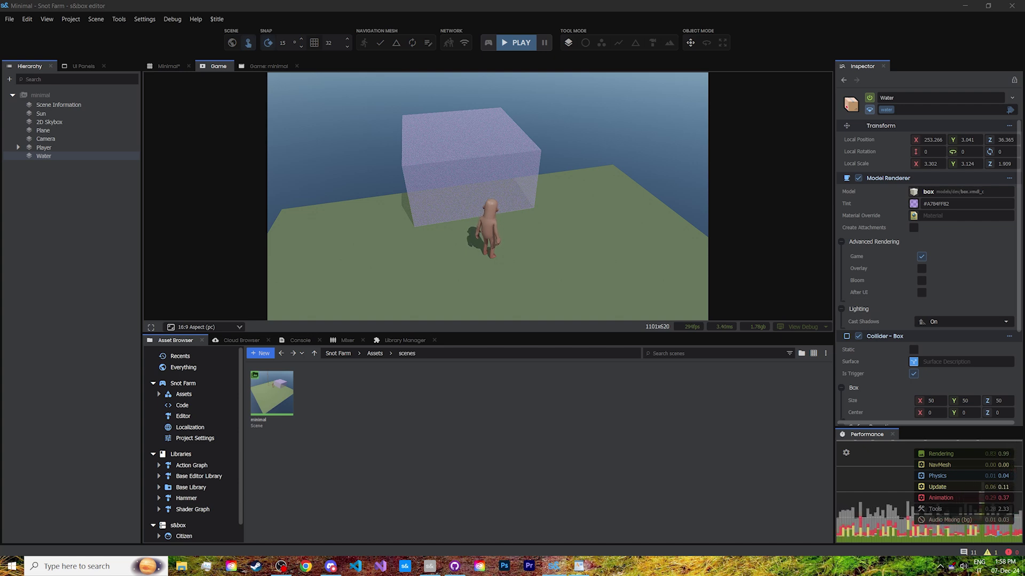
pyautogui.click(501, 43)
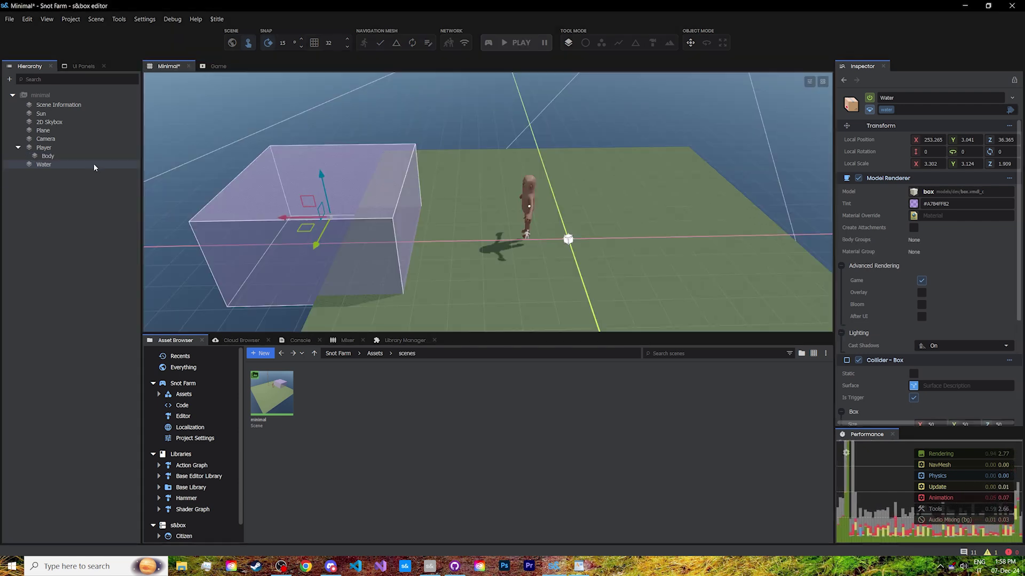
# Step: Override Water's material with primary_white_trans from the core base content
pyautogui.click(951, 221)
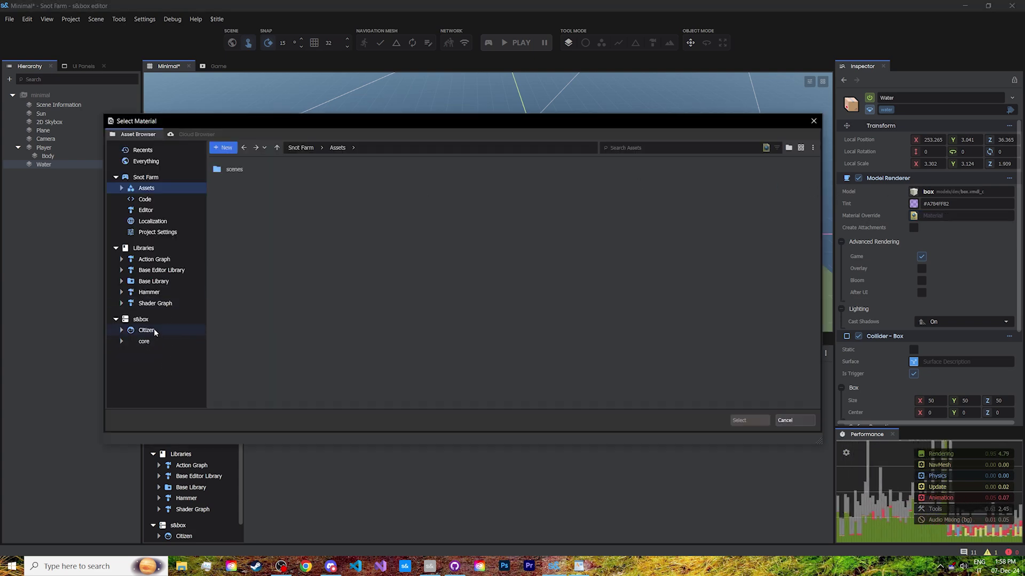
pyautogui.click(143, 342)
pyautogui.rightClick(154, 362)
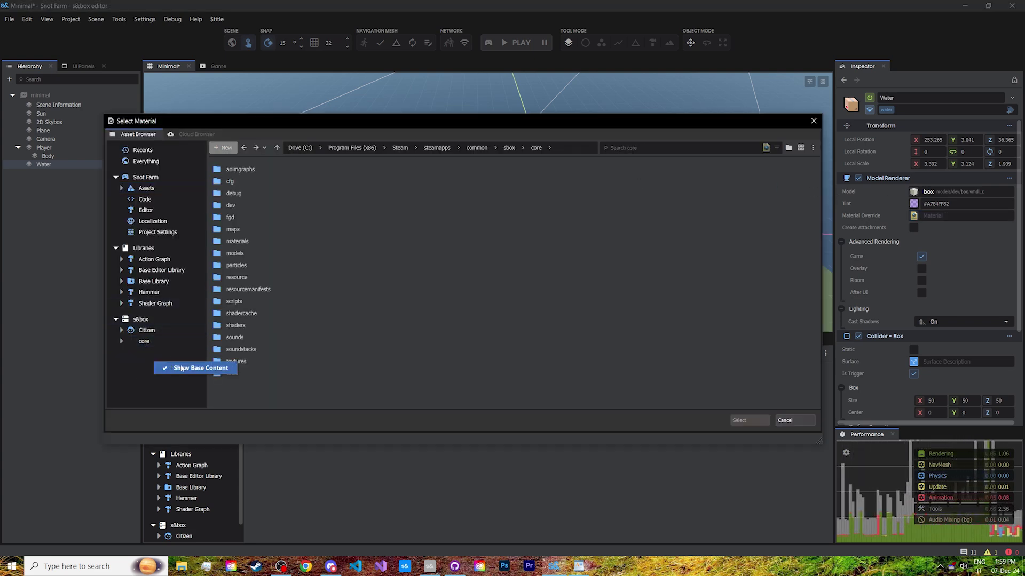
pyautogui.click(181, 364)
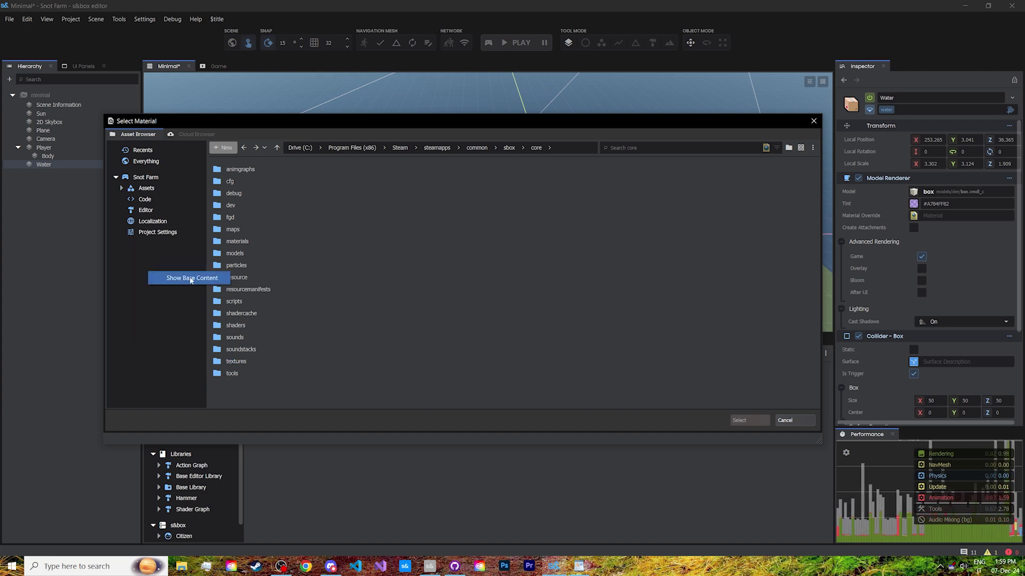
pyautogui.click(191, 278)
pyautogui.click(707, 147)
pyautogui.write('primary')
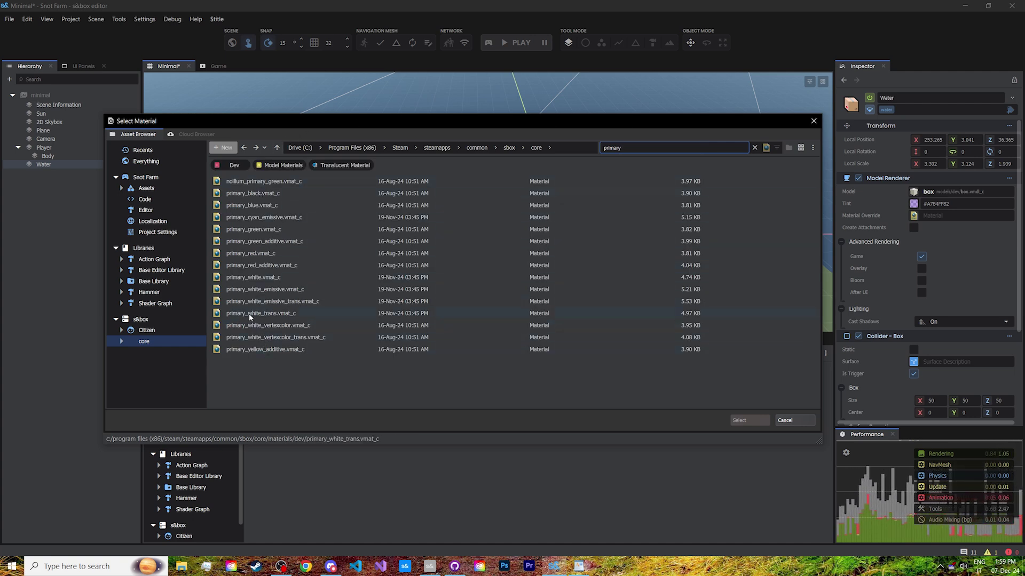
pyautogui.click(310, 312)
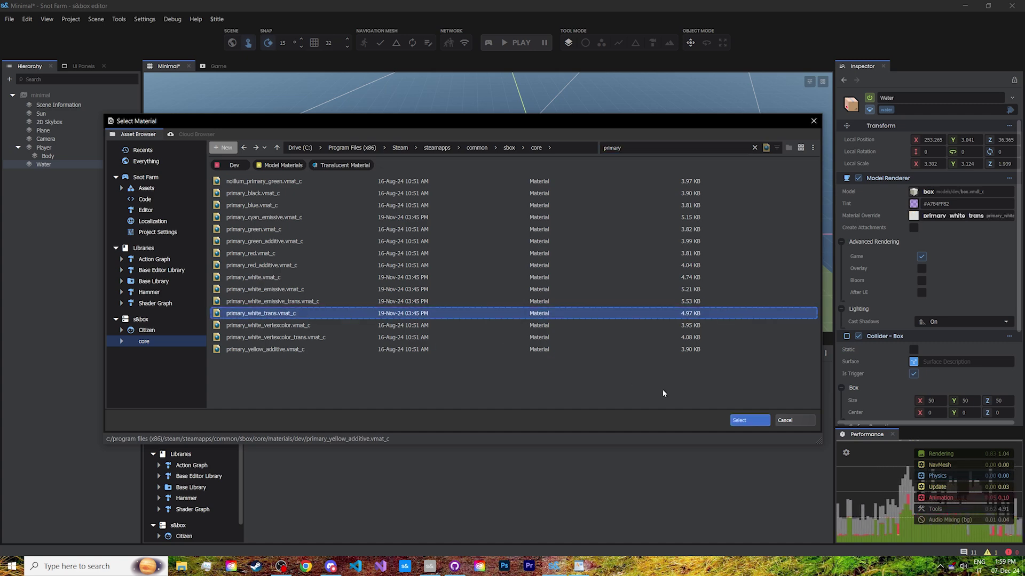
pyautogui.click(759, 422)
# Step: Examine the Player's Walk, Swim and Ladder move mode components and focus the scene view on the Player
pyautogui.moveTo(538, 229); pyautogui.dragTo(445, 250, button='right')
pyautogui.press('w')
pyautogui.press('w')
pyautogui.press('s')
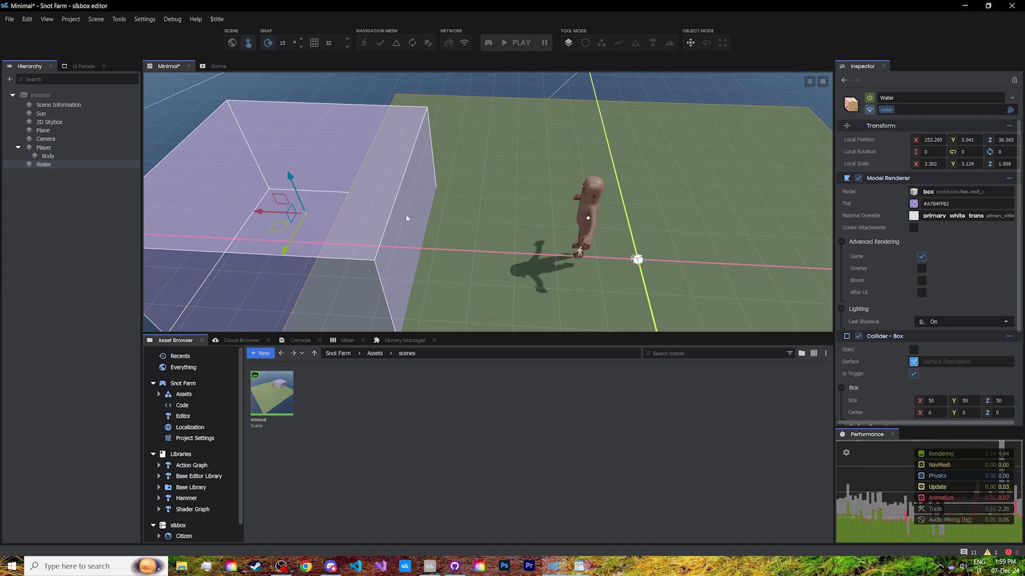
pyautogui.click(68, 149)
pyautogui.scroll(-2, 884, 343)
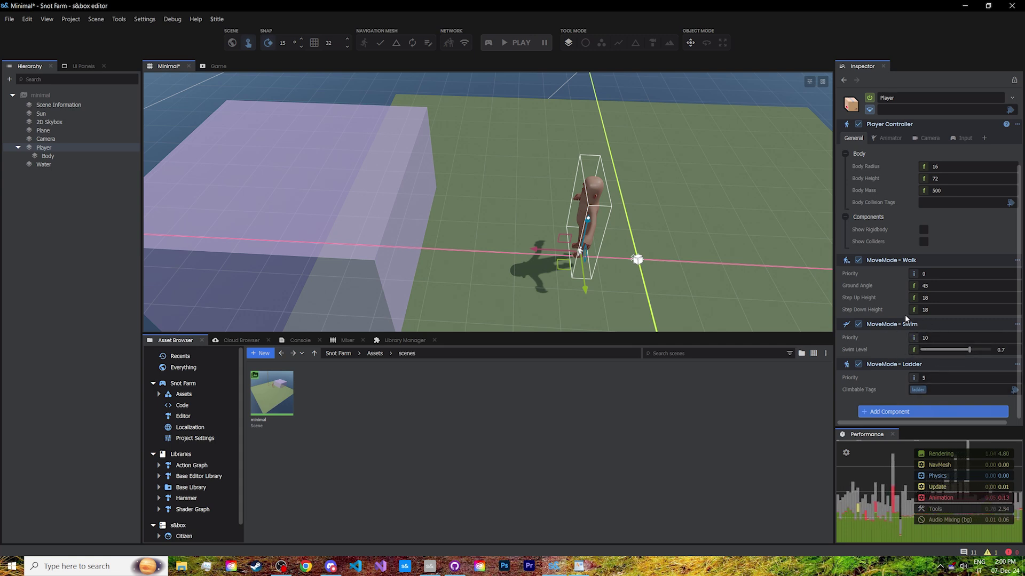
pyautogui.press('f')
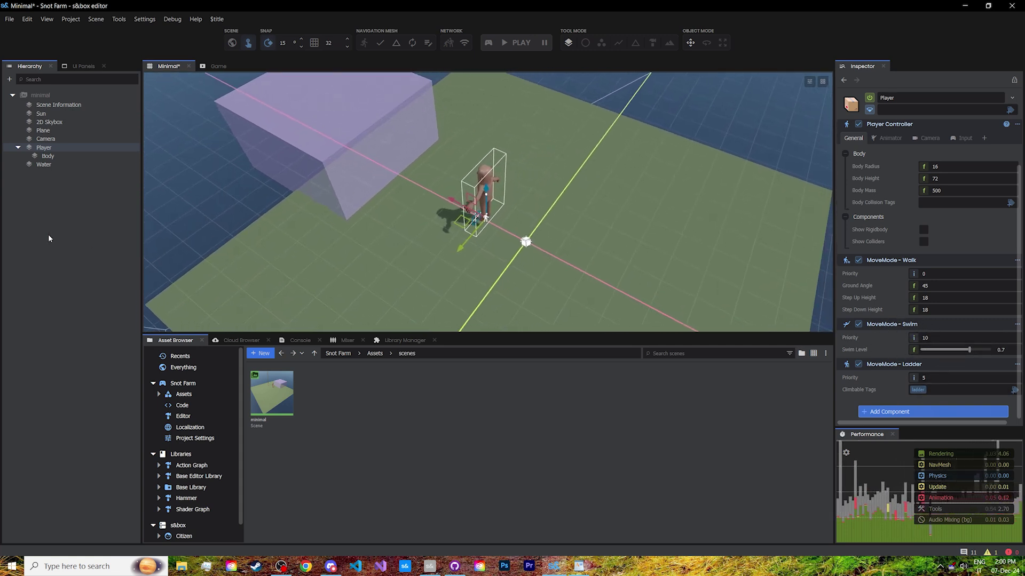
# Step: Add another 3D box object at the scene's root level and name it "Ladder"
pyautogui.click(45, 206)
pyautogui.rightClick(53, 200)
pyautogui.moveTo(85, 309)
pyautogui.moveTo(202, 322)
pyautogui.click(270, 325)
pyautogui.write('L')
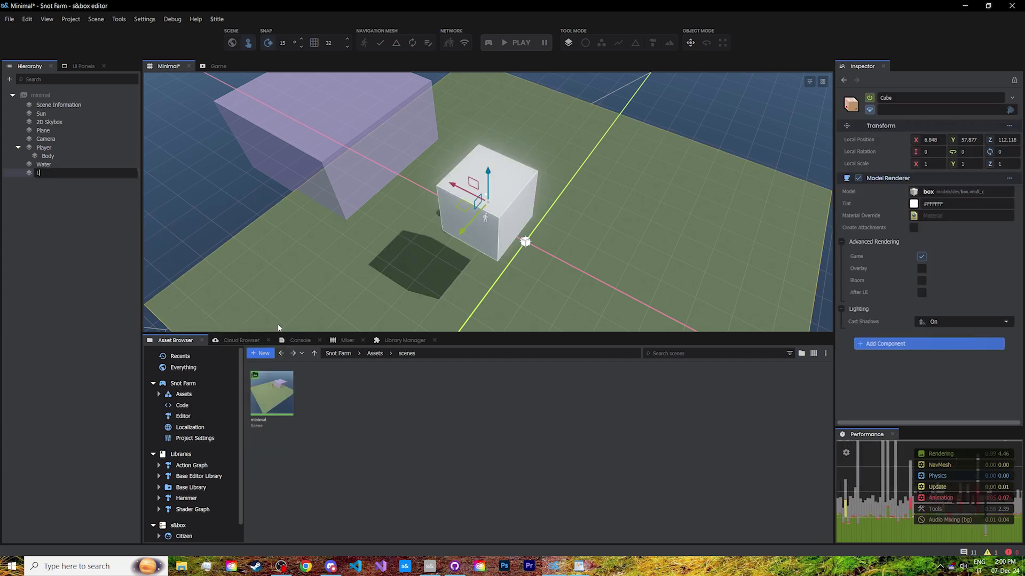
pyautogui.write('adder')
pyautogui.press('Return')
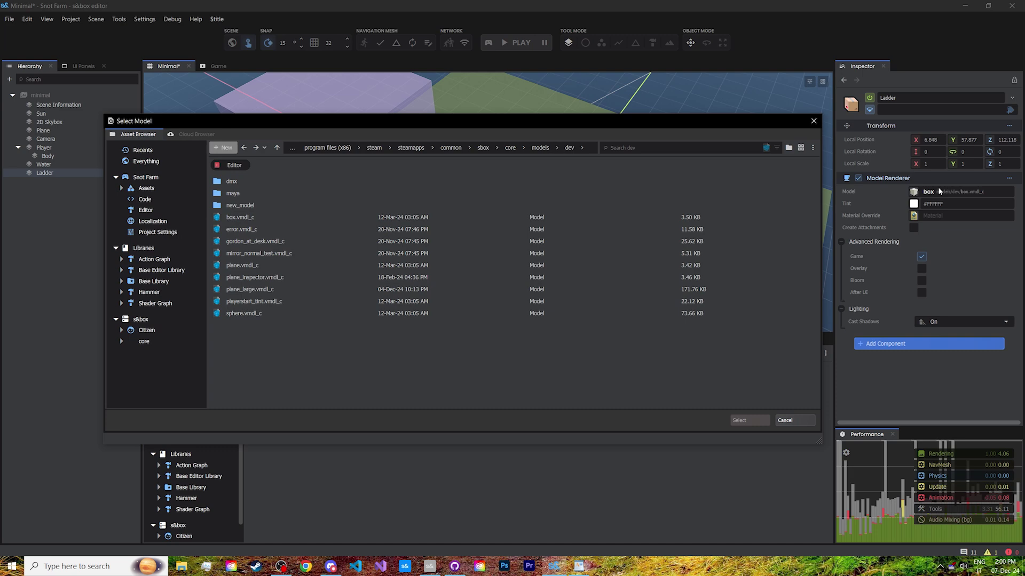
# Step: Search the cloud models for "ladder" and replace the Ladder object's box model with ladder_600
pyautogui.click(937, 191)
pyautogui.click(193, 134)
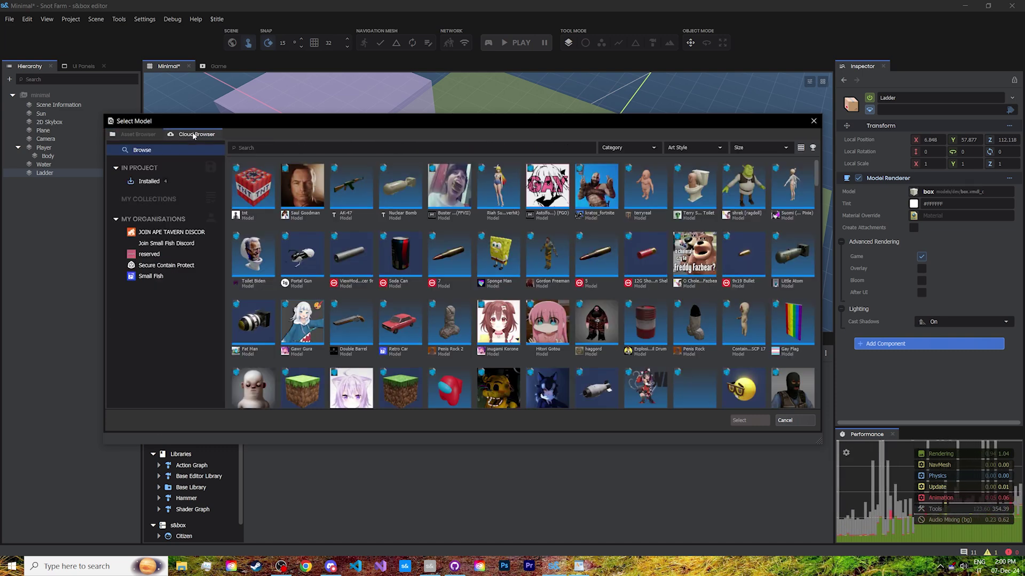
pyautogui.write('ladder')
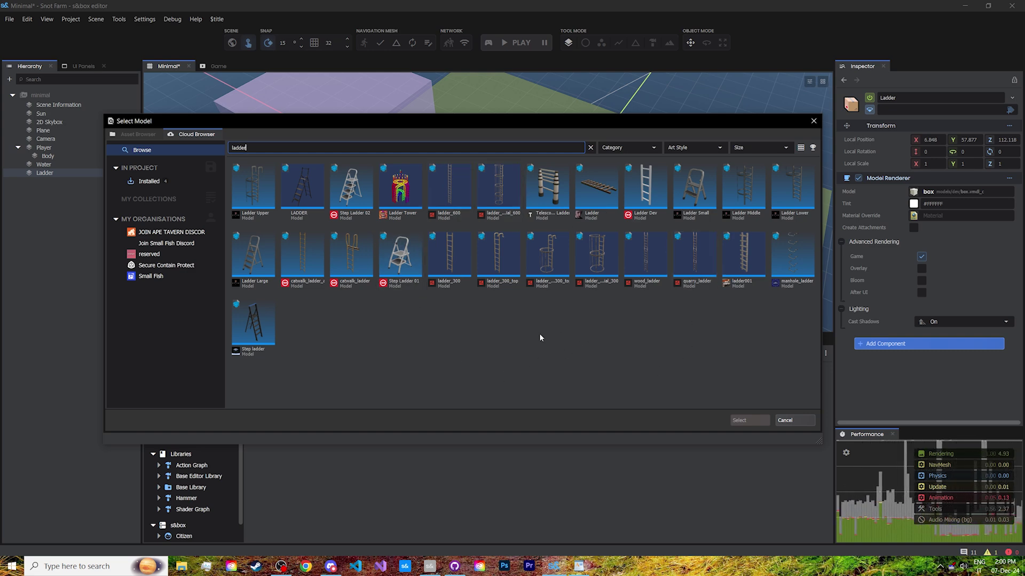
pyautogui.doubleClick(448, 183)
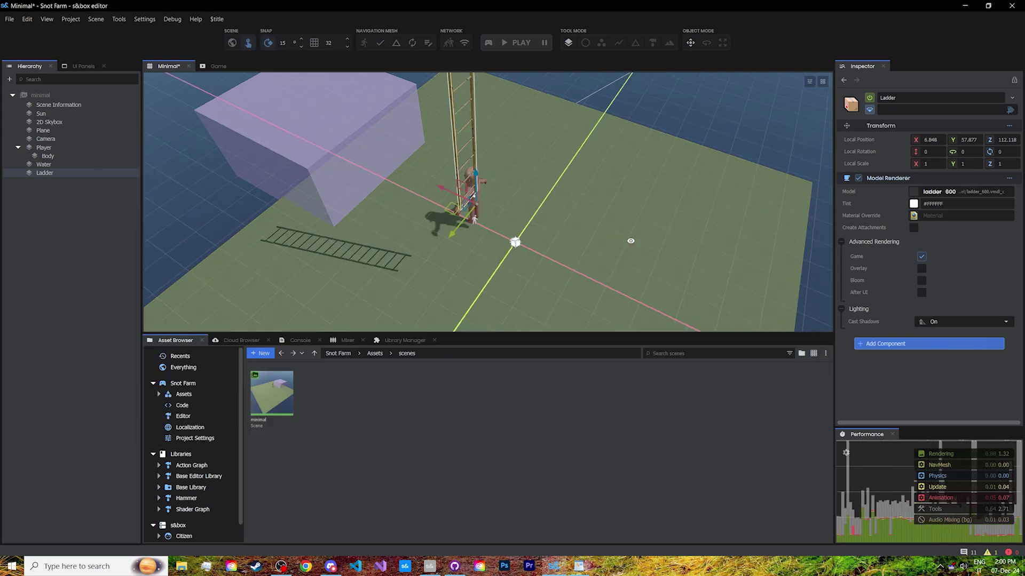
pyautogui.moveTo(633, 237); pyautogui.dragTo(680, 195, button='right')
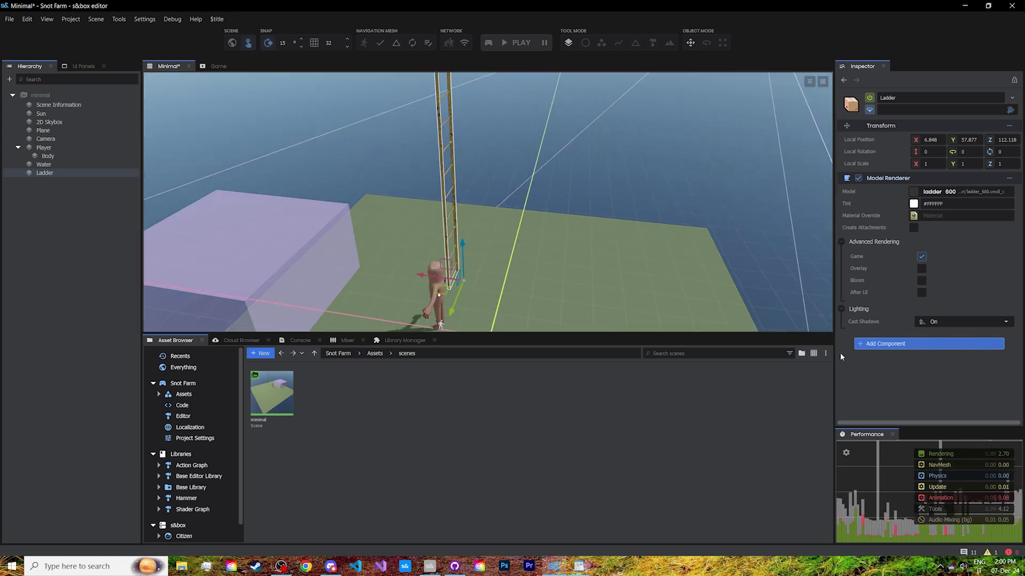
# Step: Add a Model Collider to the Ladder and assign it the renderer's ladder_600 model
pyautogui.click(892, 346)
pyautogui.write('model colli')
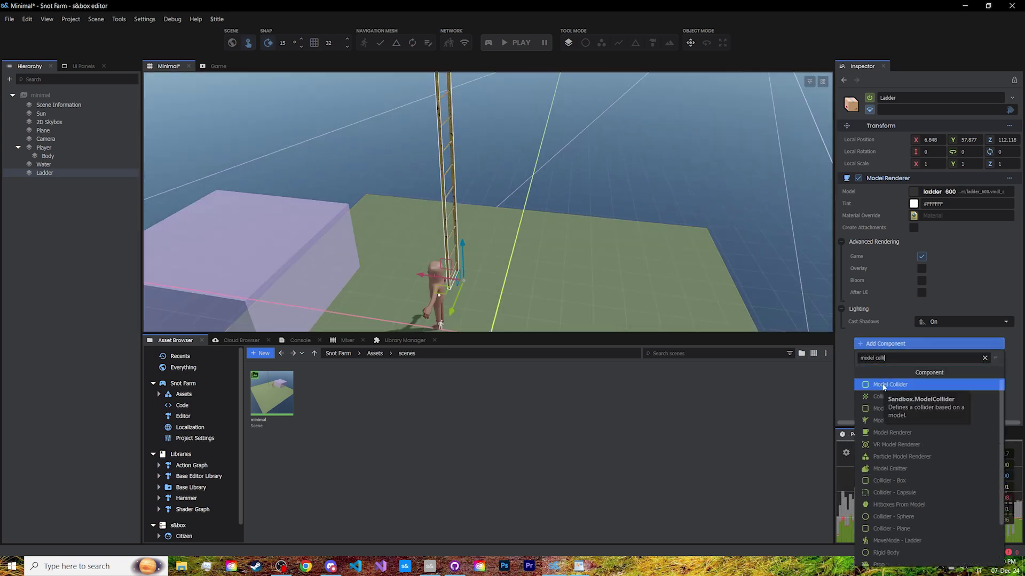
pyautogui.click(883, 385)
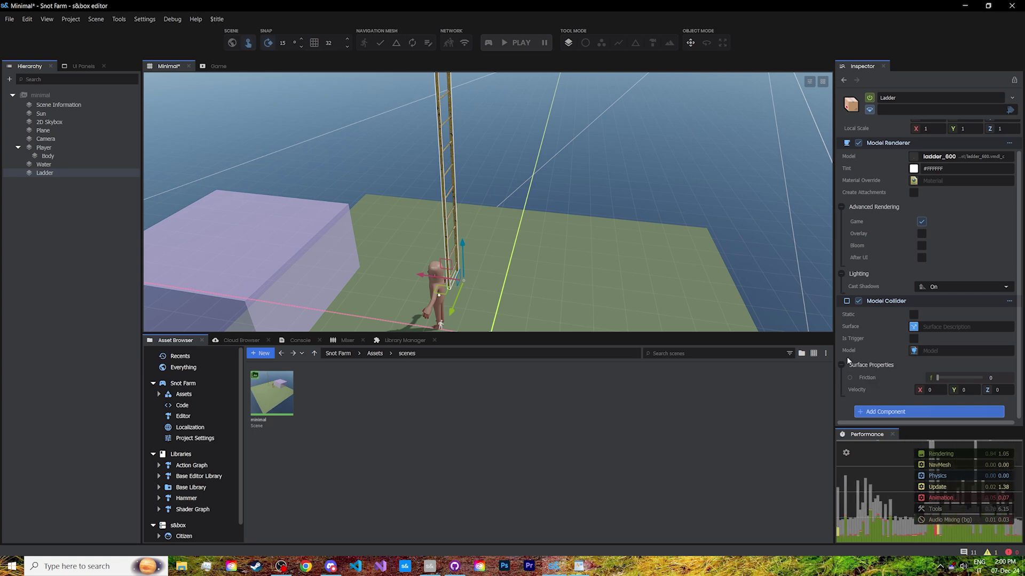
pyautogui.moveTo(934, 157); pyautogui.dragTo(929, 350)
pyautogui.press('w')
pyautogui.moveTo(502, 187); pyautogui.dragTo(554, 243, button='right')
pyautogui.press('s')
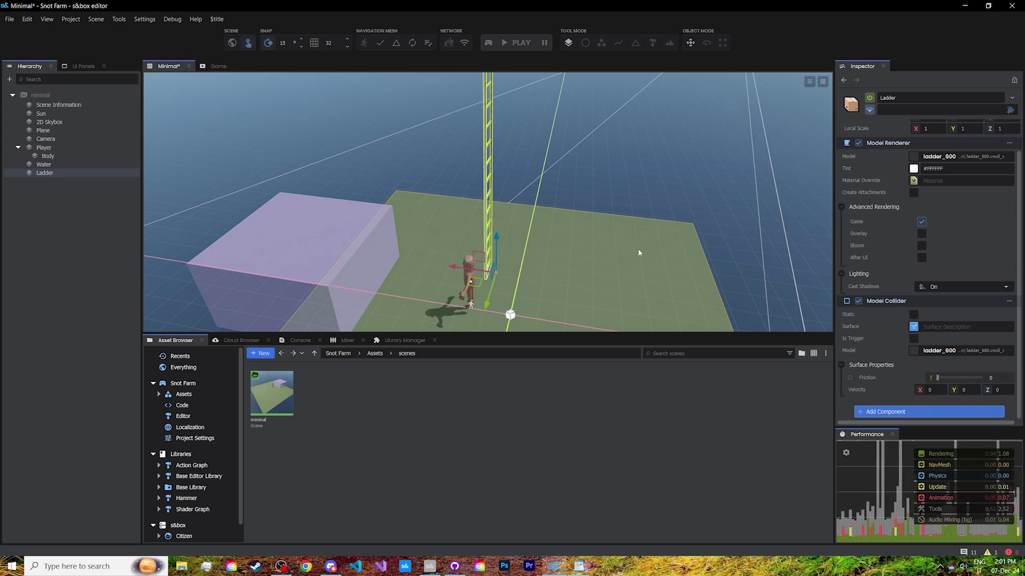
# Step: Add a Box Collider to the Ladder and make it a trigger
pyautogui.click(917, 413)
pyautogui.write('box coll')
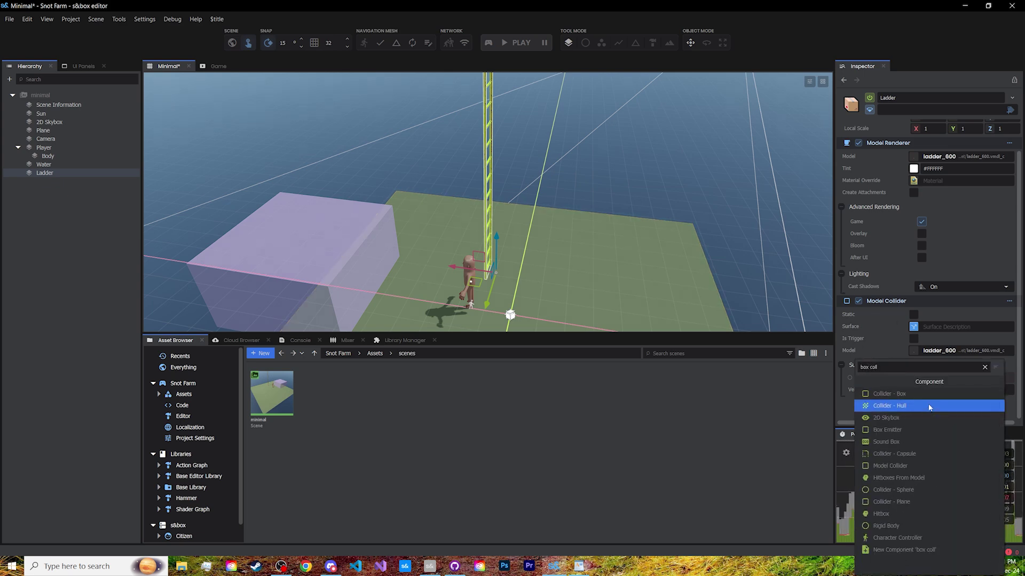
pyautogui.click(886, 394)
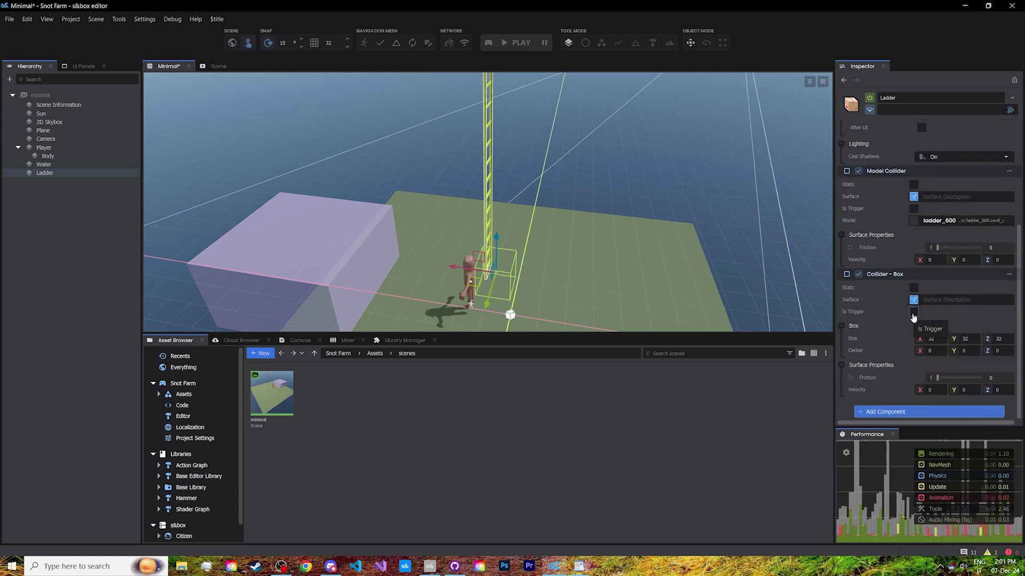
pyautogui.click(913, 312)
# Step: Fit the Ladder's box collider to a thin tall volume of about 2.56 × 21.28 × 242.88, centred at X 6.8, Z 119.2
pyautogui.moveTo(587, 258); pyautogui.dragTo(498, 259, button='right')
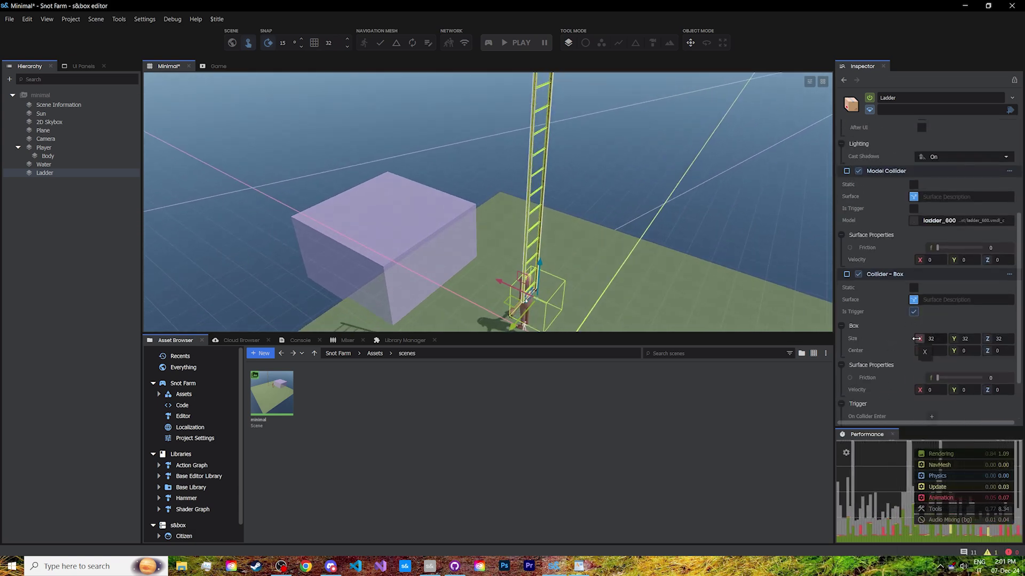
pyautogui.moveTo(915, 339); pyautogui.dragTo(876, 339)
pyautogui.moveTo(953, 339); pyautogui.dragTo(907, 338)
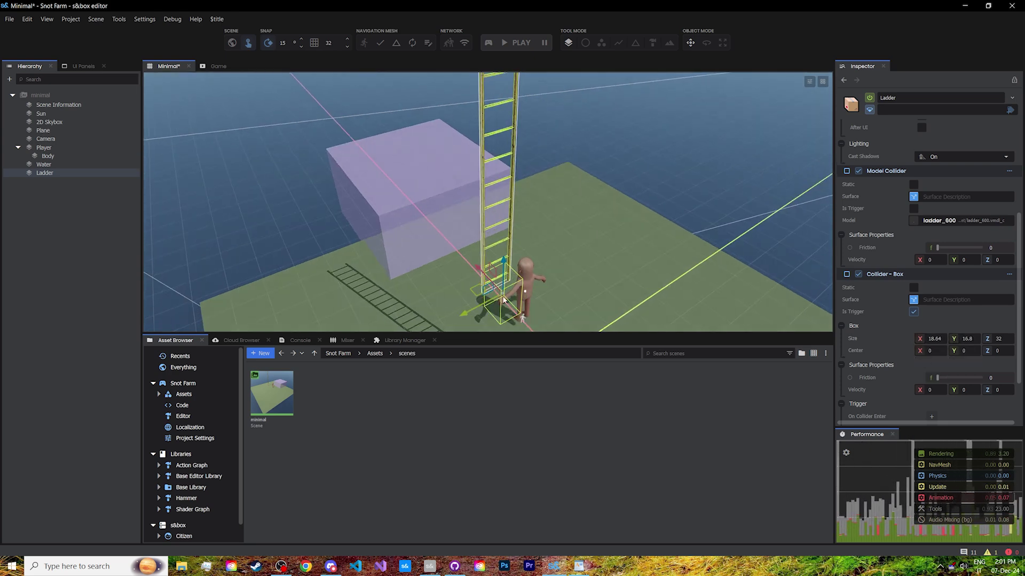
pyautogui.moveTo(987, 339); pyautogui.dragTo(1020, 339)
pyautogui.moveTo(987, 351)
pyautogui.mouseDown()
pyautogui.moveTo(1016, 351)
pyautogui.moveTo(1003, 350)
pyautogui.mouseUp()
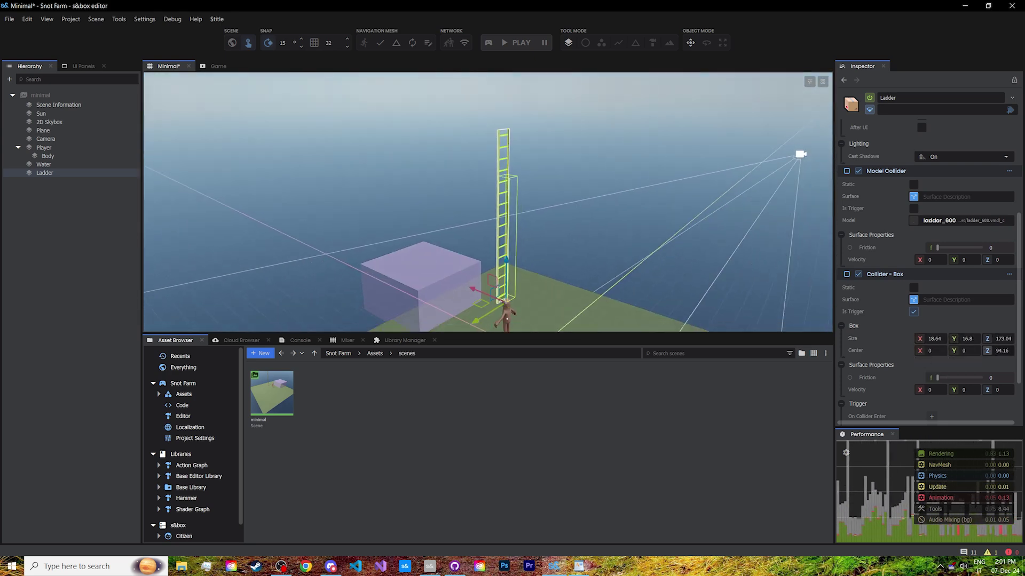
pyautogui.moveTo(987, 339); pyautogui.dragTo(1016, 339)
pyautogui.moveTo(953, 339); pyautogui.dragTo(977, 339)
pyautogui.moveTo(920, 339); pyautogui.dragTo(880, 339)
pyautogui.moveTo(920, 351); pyautogui.dragTo(939, 351)
pyautogui.moveTo(587, 240); pyautogui.dragTo(528, 251, button='right')
pyautogui.moveTo(954, 339)
pyautogui.mouseDown()
pyautogui.moveTo(963, 338)
pyautogui.moveTo(939, 338)
pyautogui.mouseUp()
# Step: Examine from several sides how the box collider's trigger volume sits against the ladder's rails and rungs
pyautogui.moveTo(587, 240); pyautogui.dragTo(253, 103, button='right')
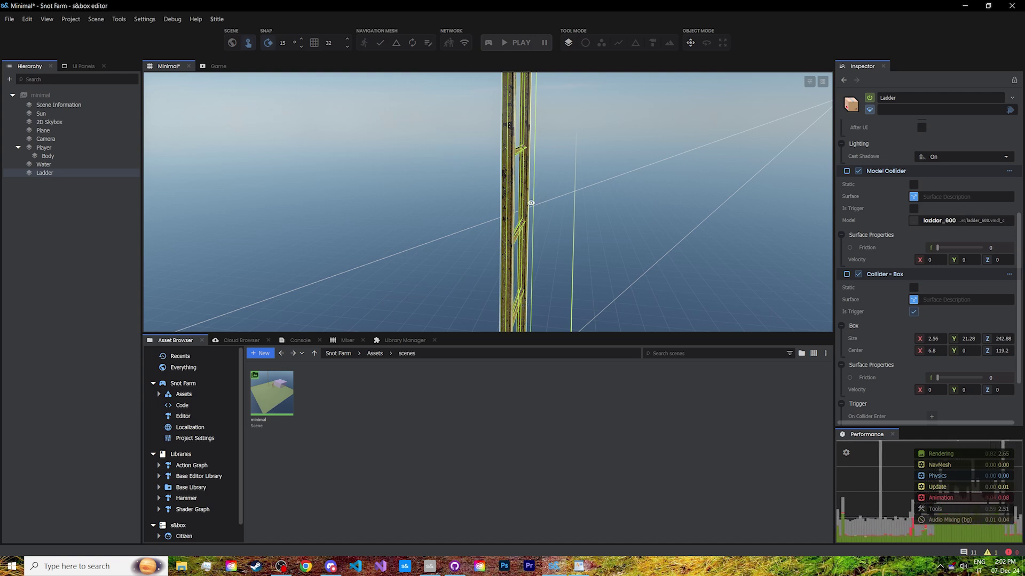
pyautogui.moveTo(531, 203); pyautogui.dragTo(532, 217, button='right')
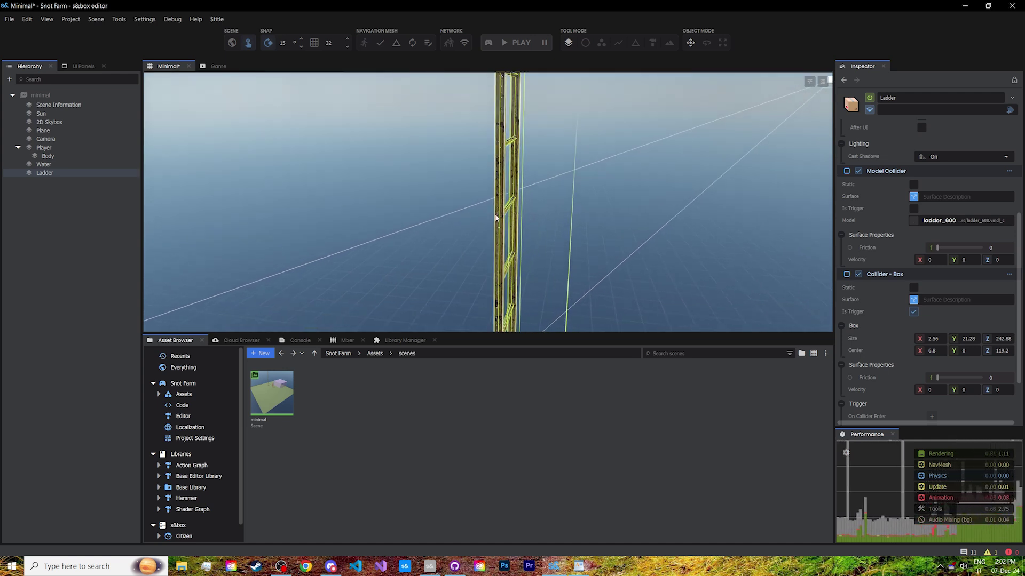
pyautogui.moveTo(495, 206); pyautogui.dragTo(537, 189, button='right')
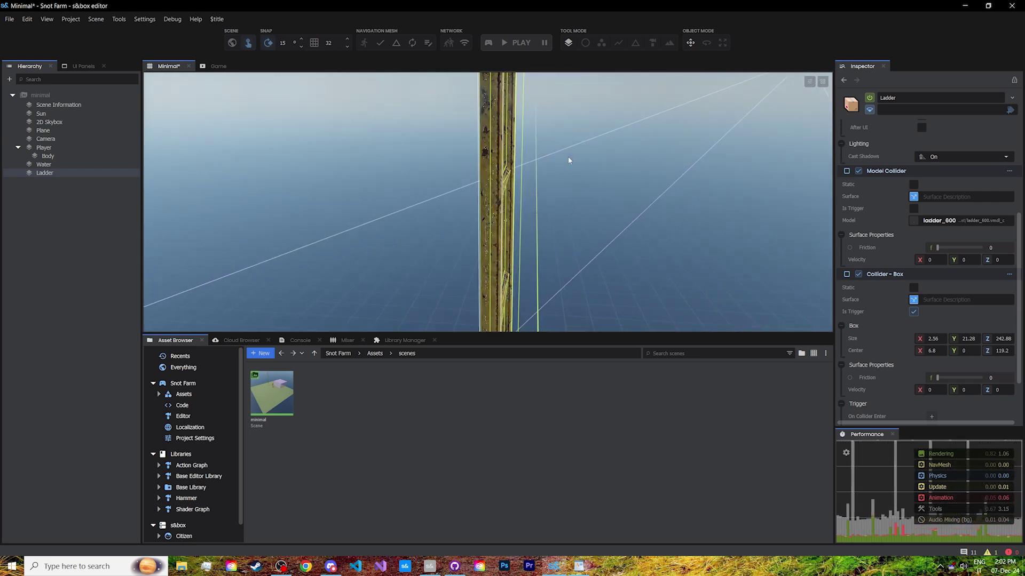
pyautogui.press('a')
pyautogui.moveTo(523, 184); pyautogui.dragTo(585, 174, button='right')
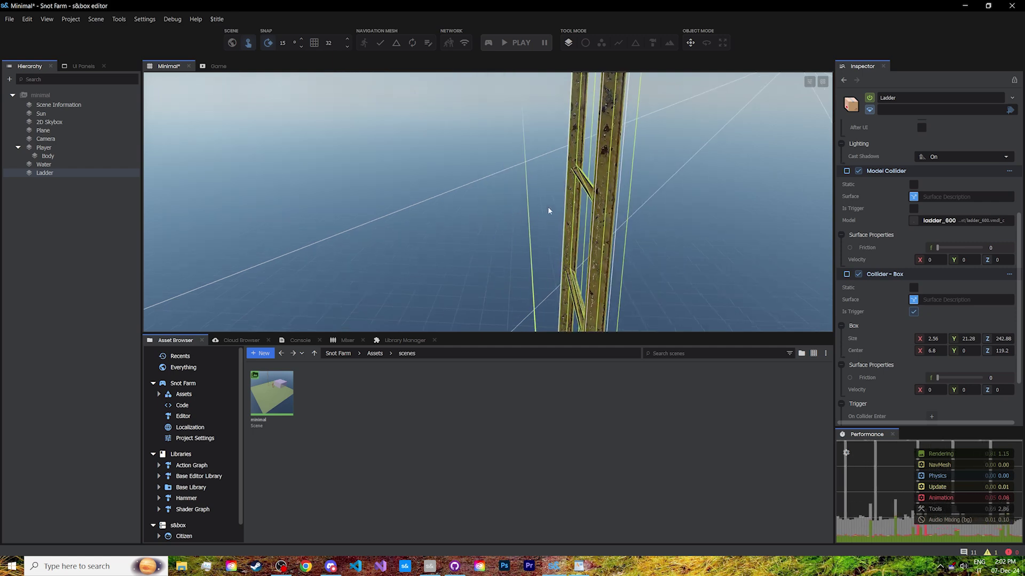
pyautogui.moveTo(674, 199); pyautogui.dragTo(726, 216, button='right')
pyautogui.press('s')
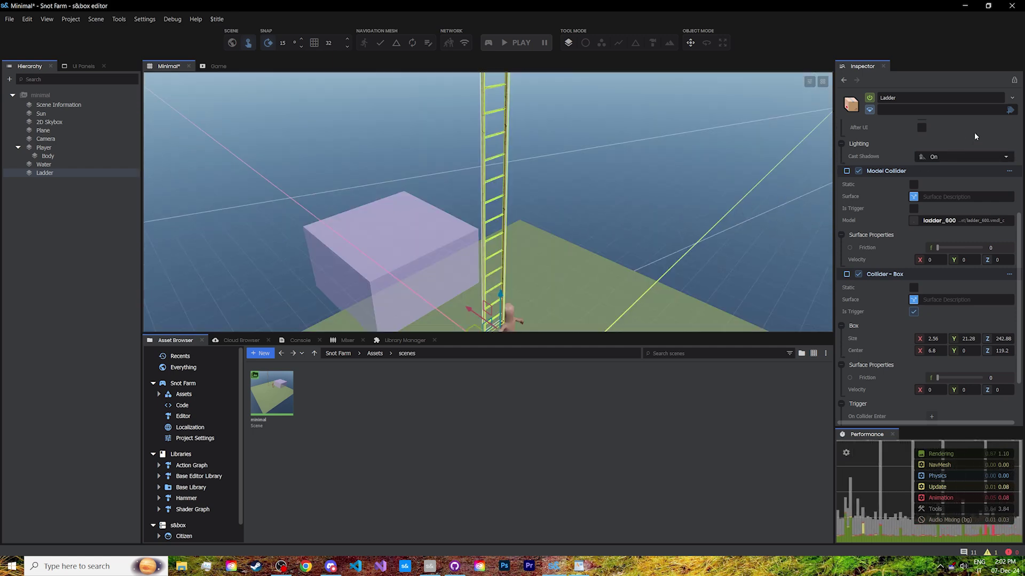
# Step: Tag the Ladder object "ladder" and move it along the plane to stand between the player and the Water box
pyautogui.click(1010, 110)
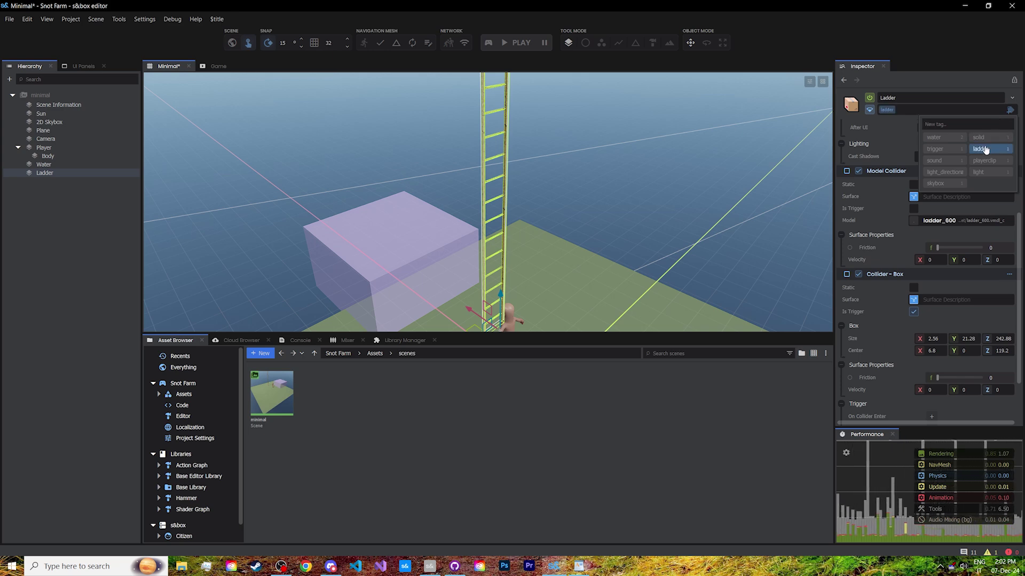
pyautogui.moveTo(566, 250); pyautogui.dragTo(411, 229, button='right')
pyautogui.press('s')
pyautogui.press('d')
pyautogui.moveTo(411, 231); pyautogui.dragTo(450, 299)
pyautogui.moveTo(469, 298); pyautogui.dragTo(666, 291, button='right')
pyautogui.press('a')
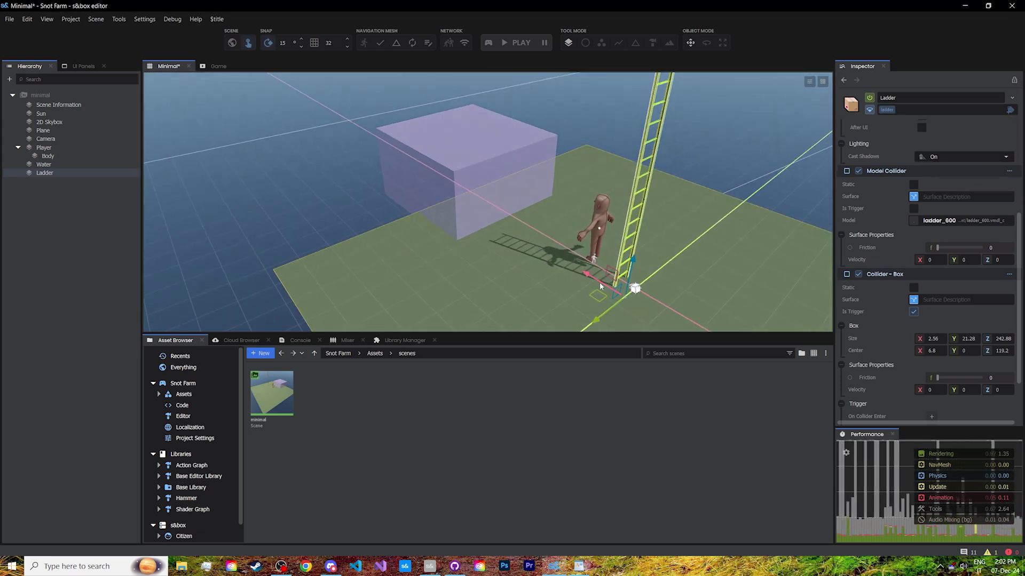
pyautogui.moveTo(600, 286); pyautogui.dragTo(518, 237)
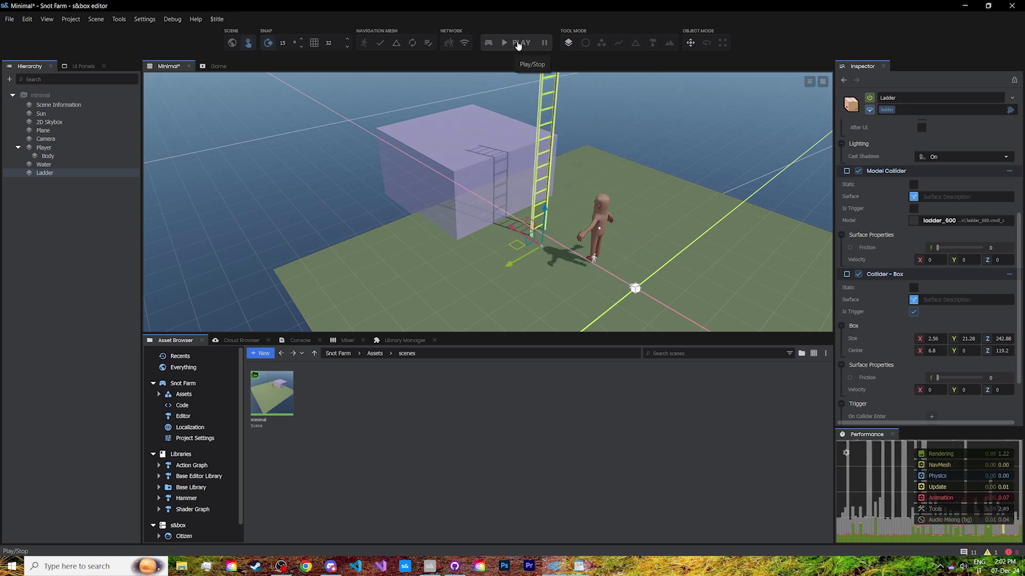
# Step: Play the scene, walk the player up to the ladder and climb it
pyautogui.click(519, 43)
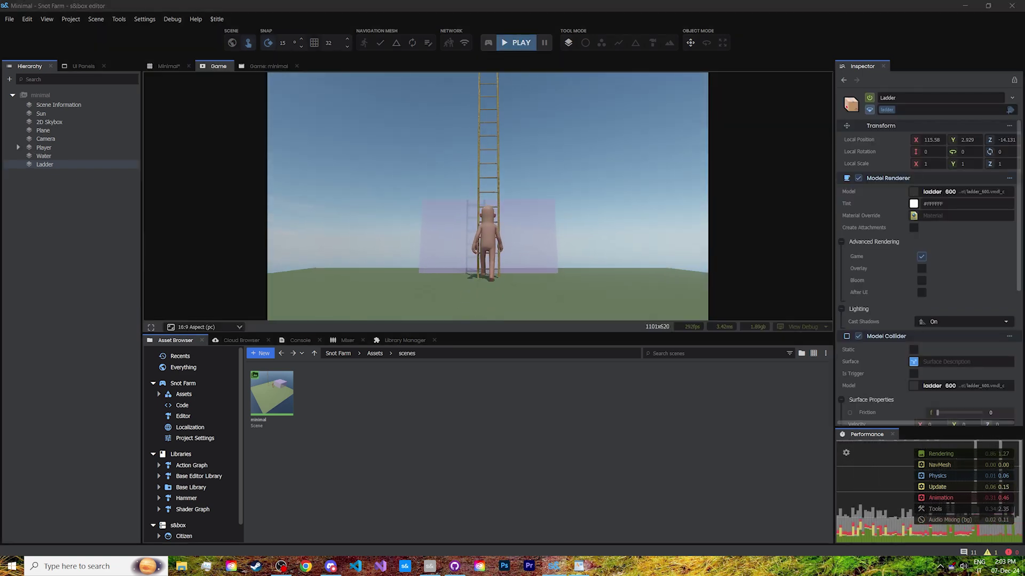
pyautogui.press('w')
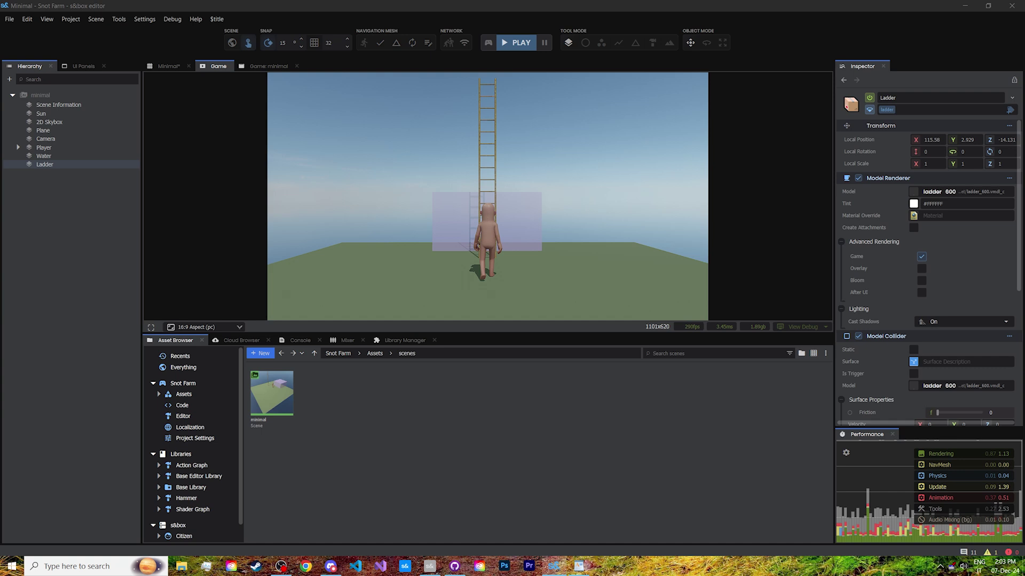
pyautogui.press('w')
pyautogui.press('space')
pyautogui.press('w')
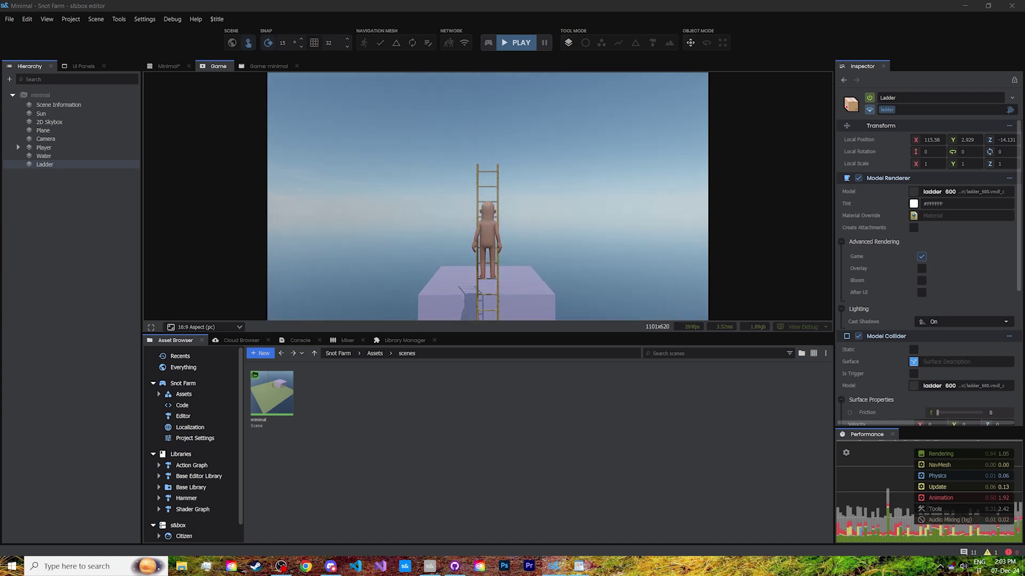
# Step: Test climbing down and up the ladder repeatedly, with the camera aimed both upward and downward
pyautogui.press('s')
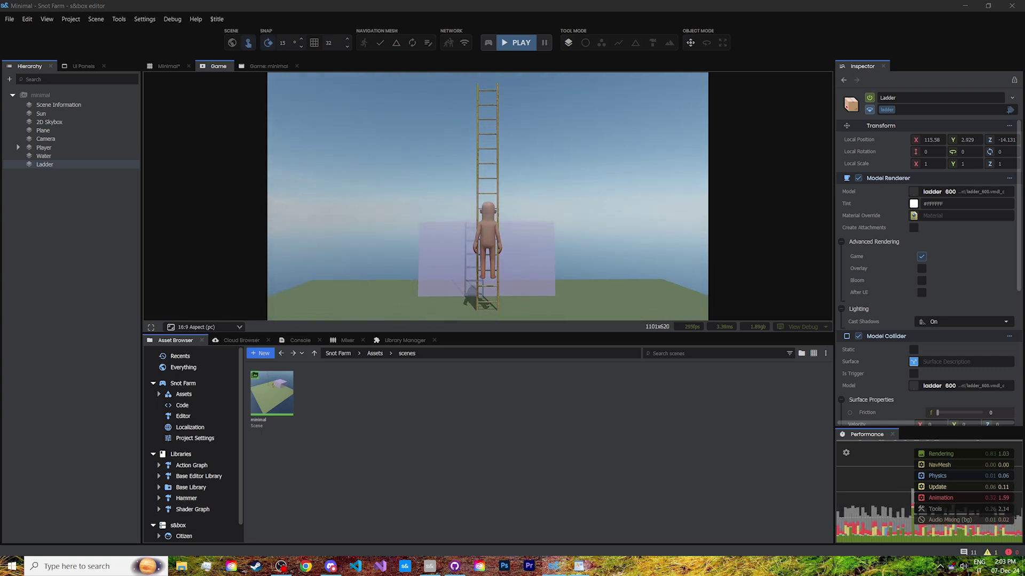
pyautogui.press('w')
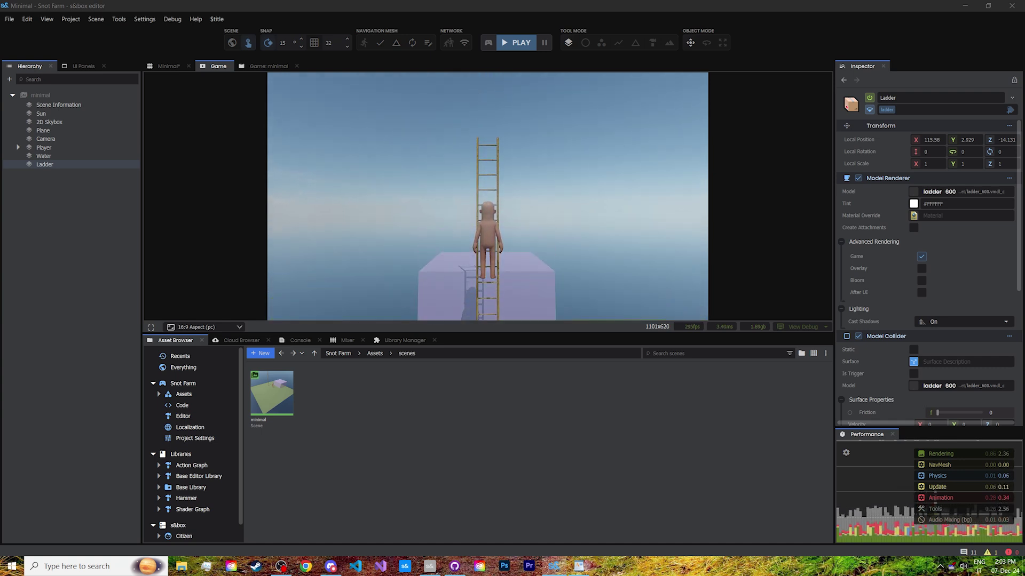
pyautogui.press('s')
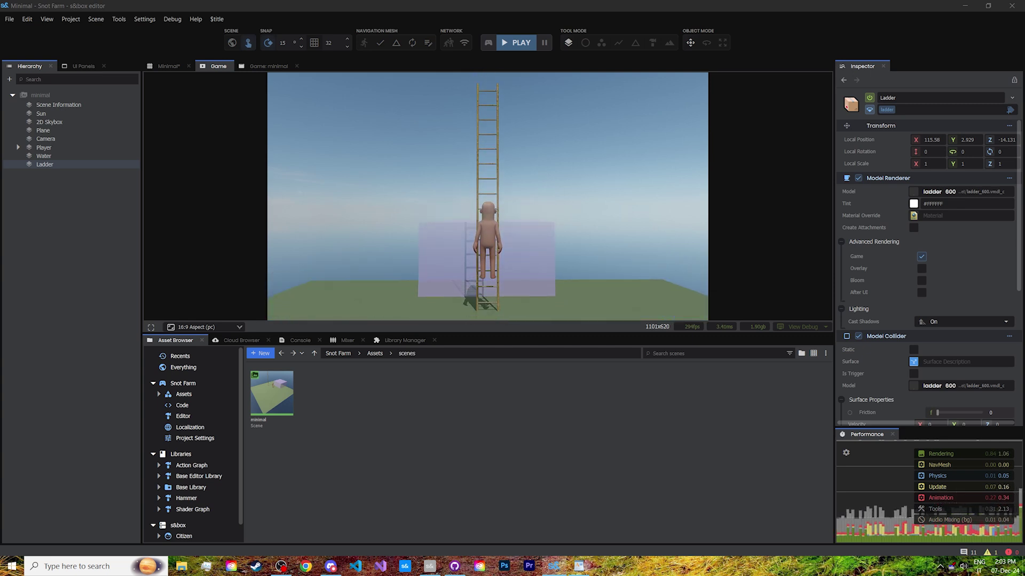
pyautogui.press('w')
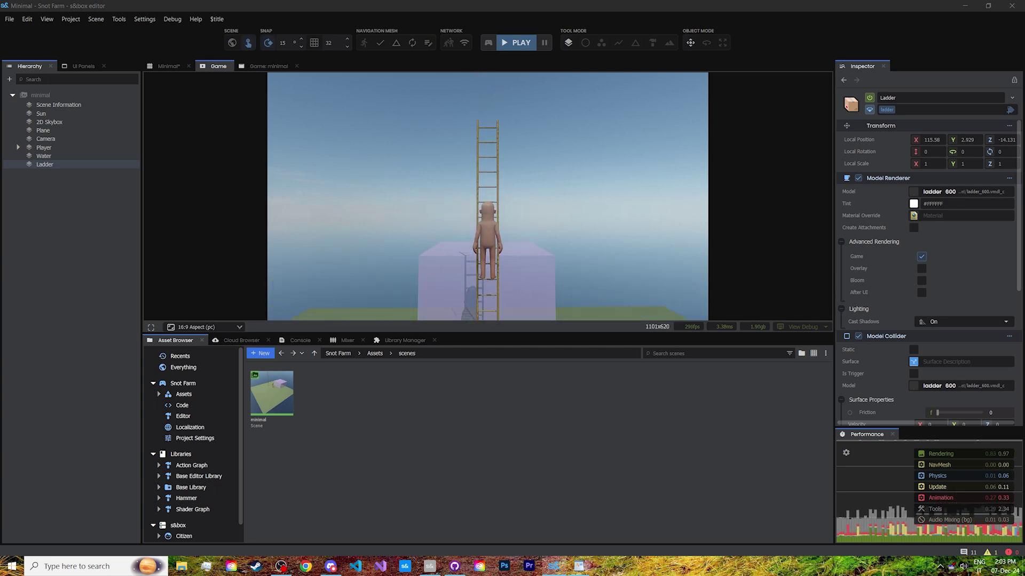
pyautogui.press('s')
pyautogui.press('w')
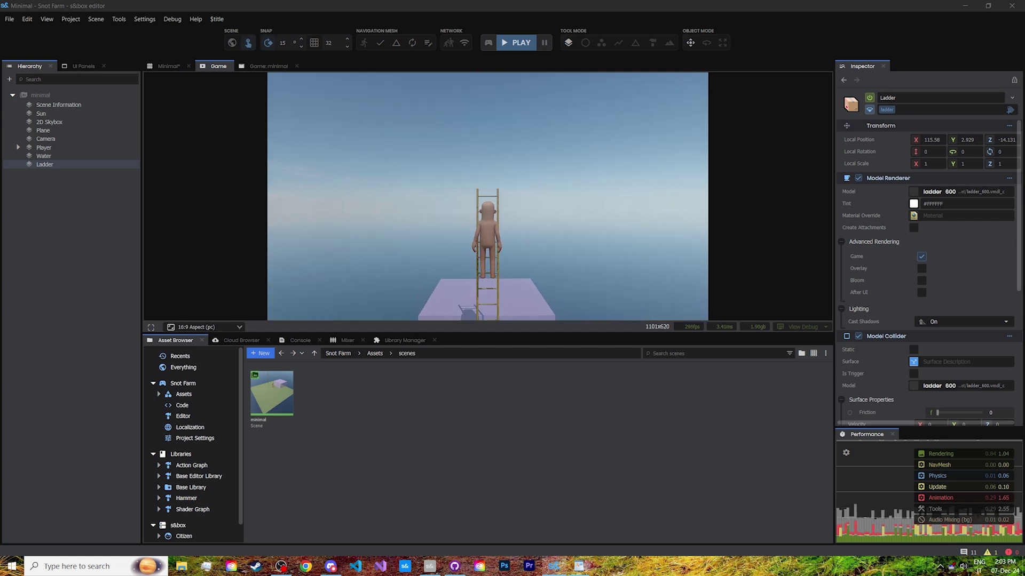
pyautogui.press('s')
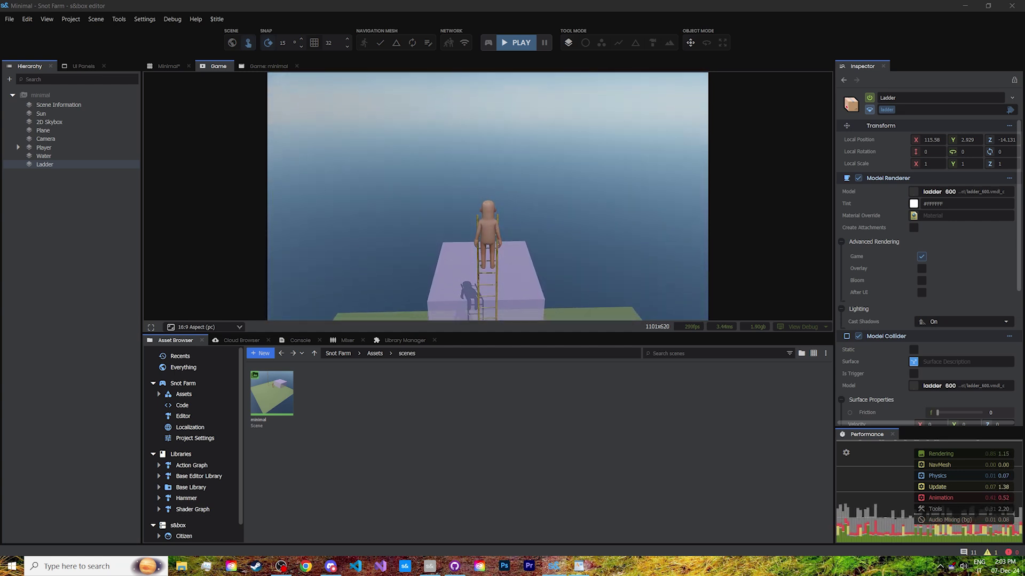
pyautogui.press('s')
pyautogui.press('s')
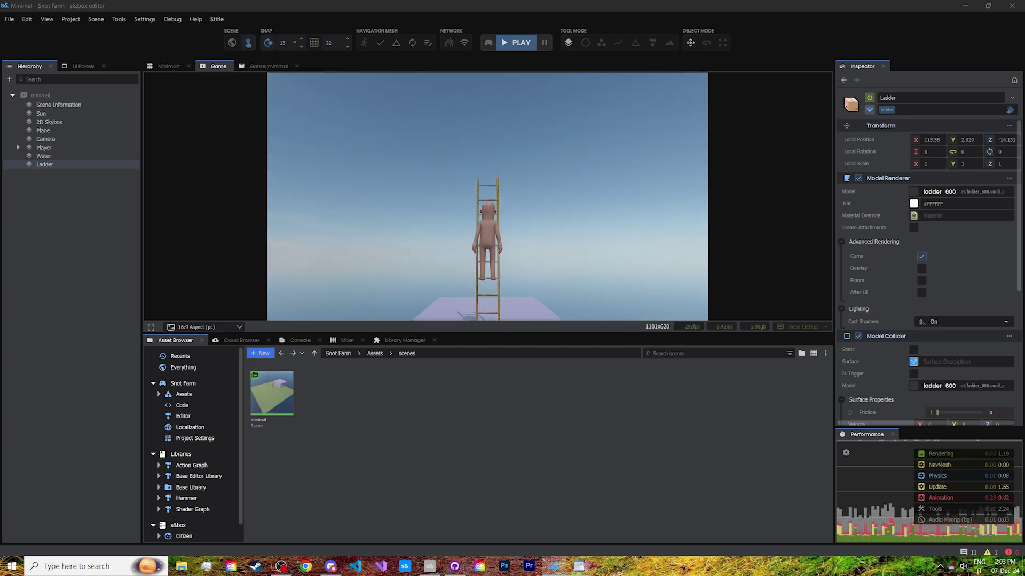
pyautogui.press('s')
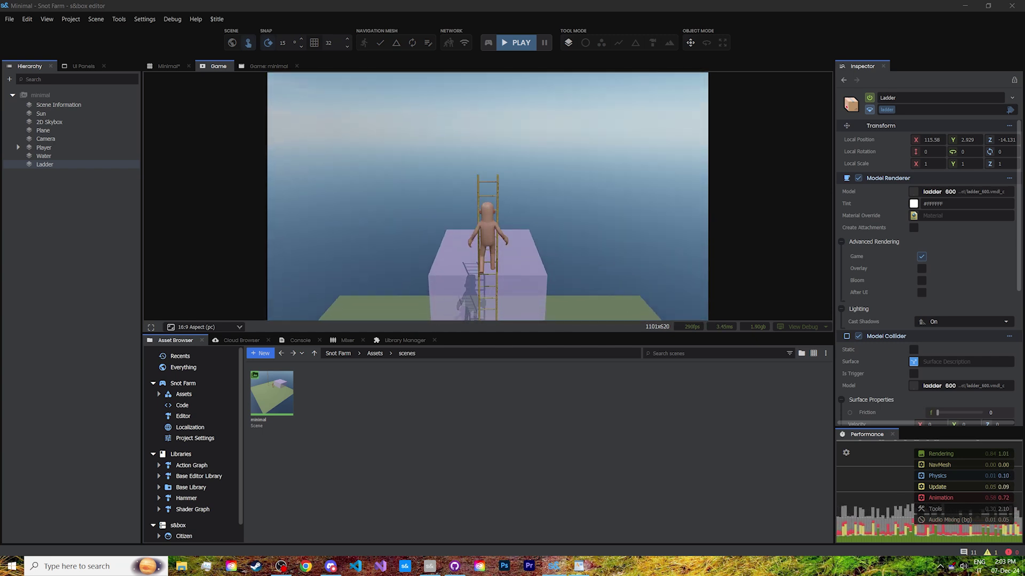
# Step: Climb to the top of the ladder and move off it into the Water box
pyautogui.press('w')
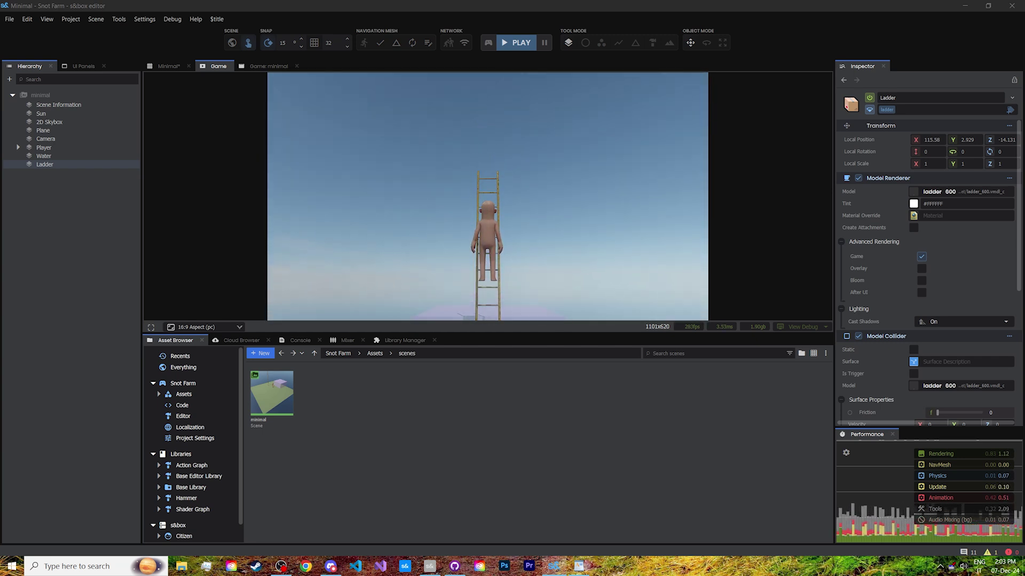
pyautogui.press('s')
pyautogui.press('w')
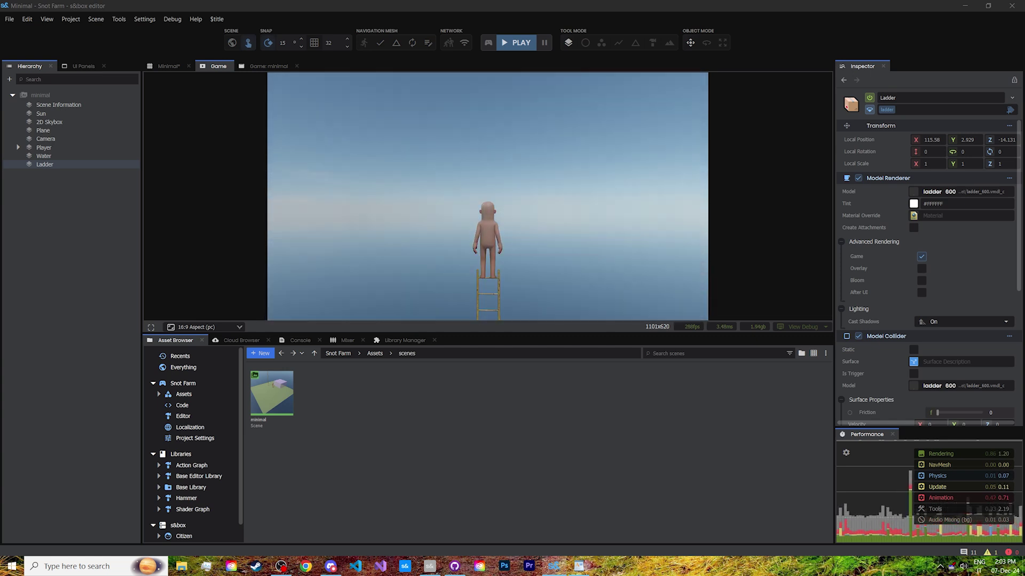
pyautogui.press('w')
pyautogui.press('w')
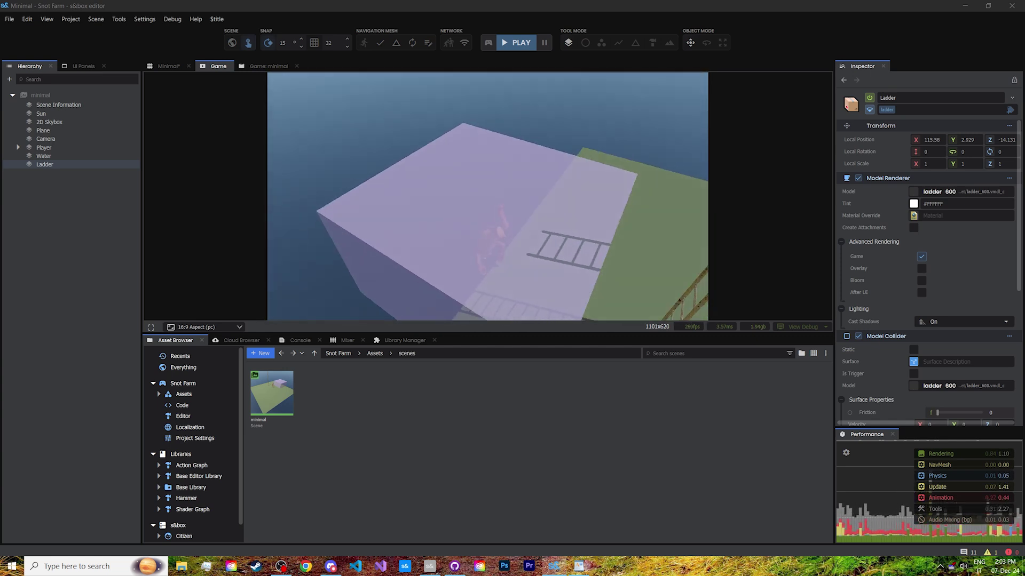